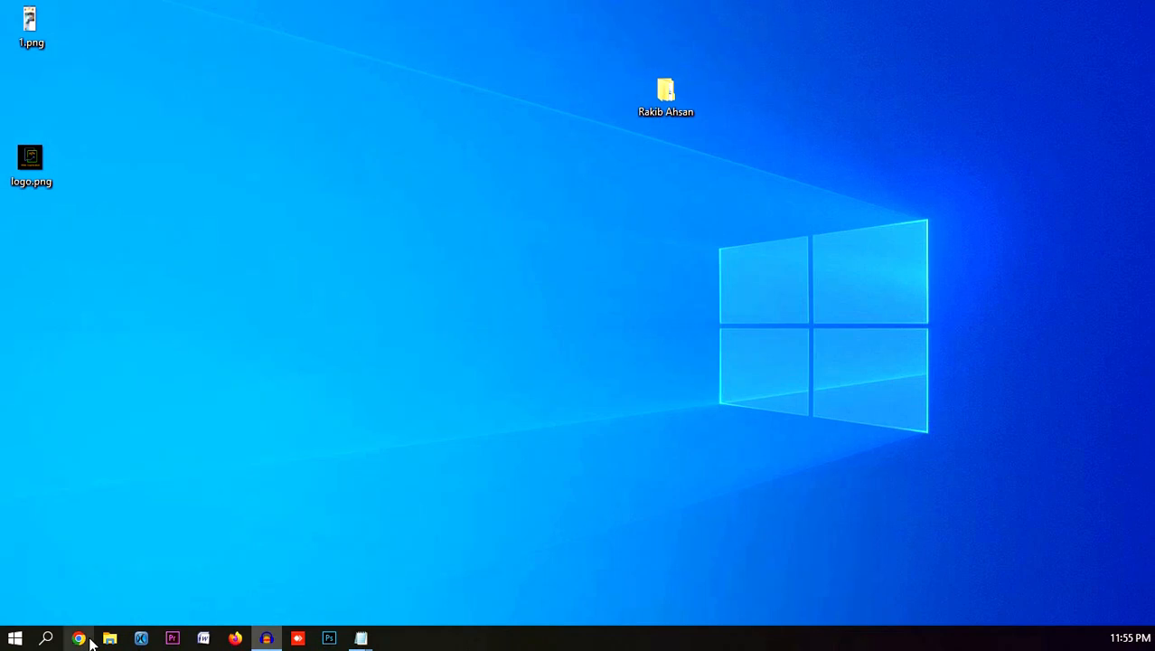
# - Launch Chrome from the taskbar to a new tab
pyautogui.click(78, 638)
# - Go to facebook.com in the address bar
pyautogui.click(150, 45)
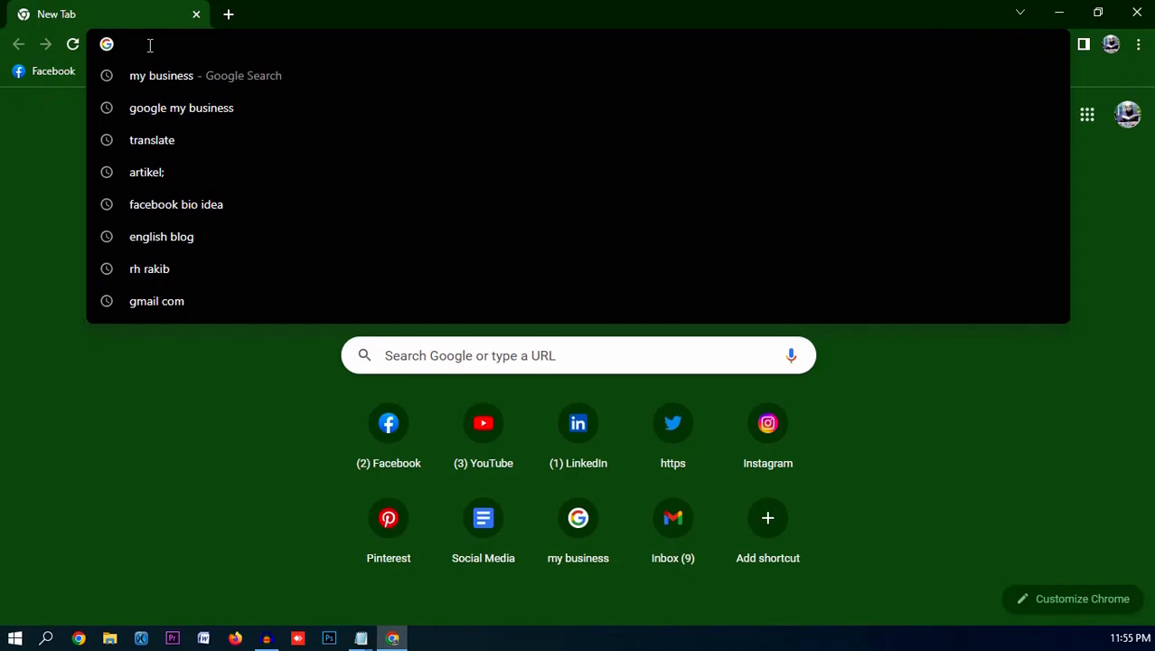
pyautogui.write('fae')
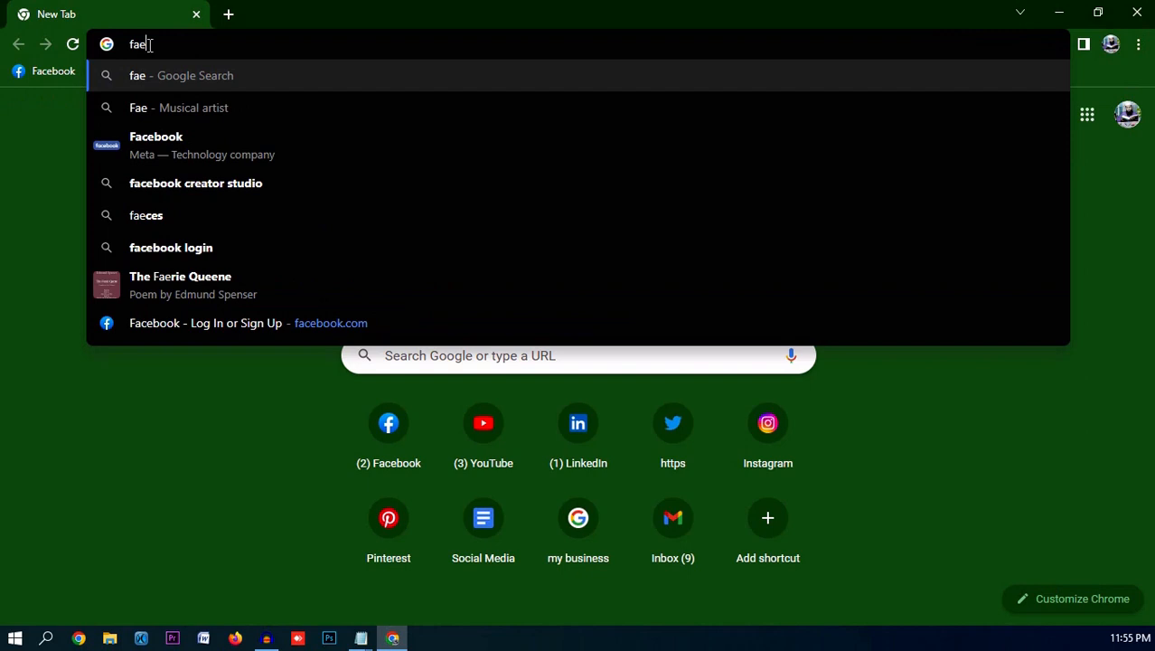
pyautogui.press('BackSpace')
pyautogui.write('cebook.com')
pyautogui.press('Return')
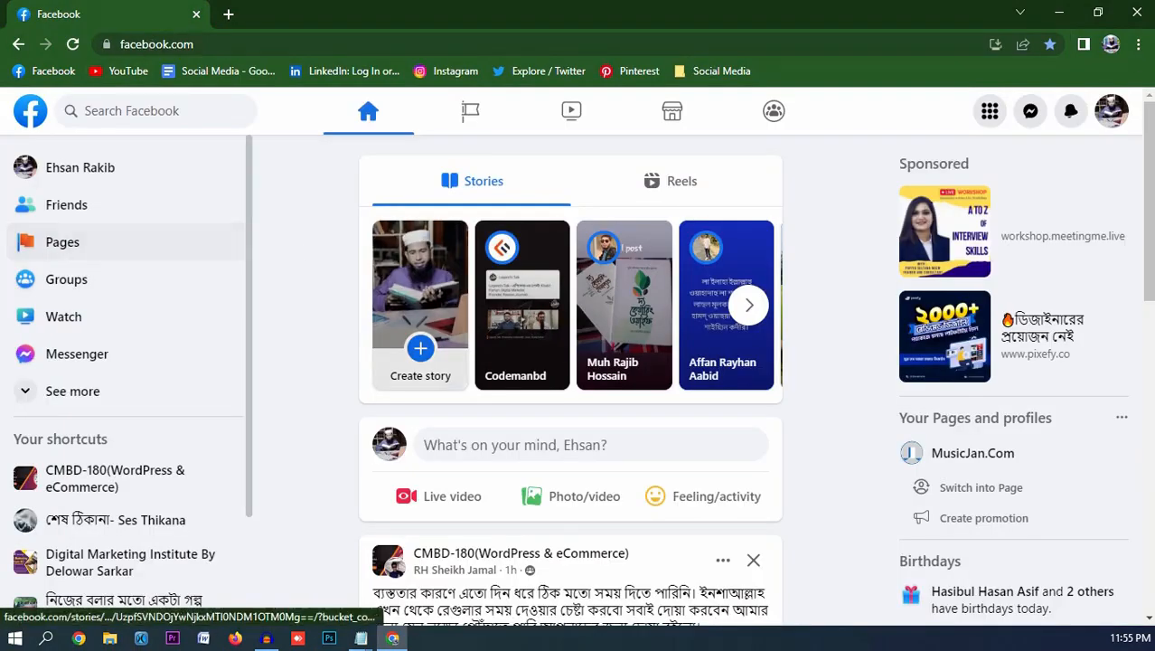
# - Check all profiles in the account menu, then open Pages you manage
pyautogui.click(1115, 119)
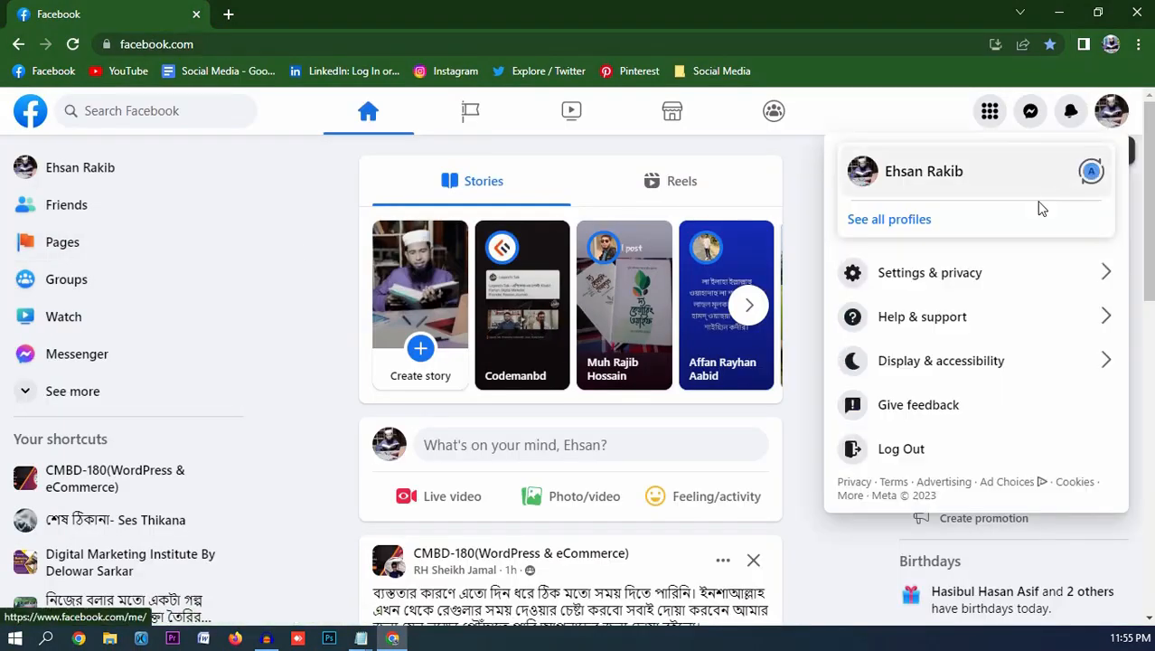
pyautogui.click(899, 233)
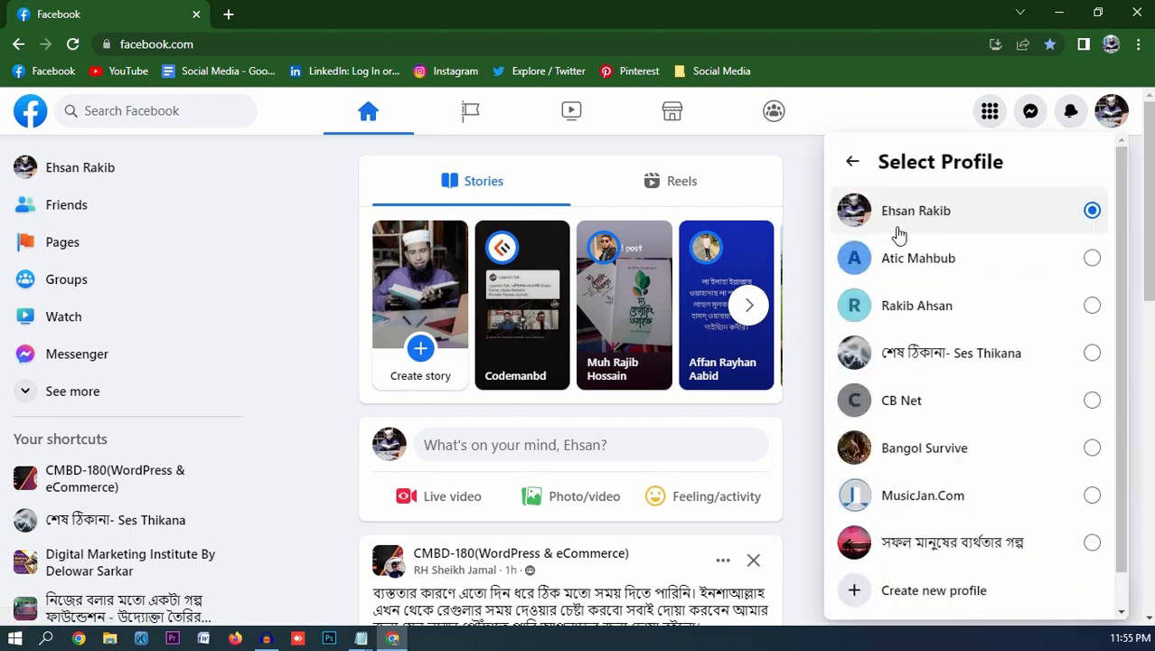
pyautogui.scroll(-1, 930, 316)
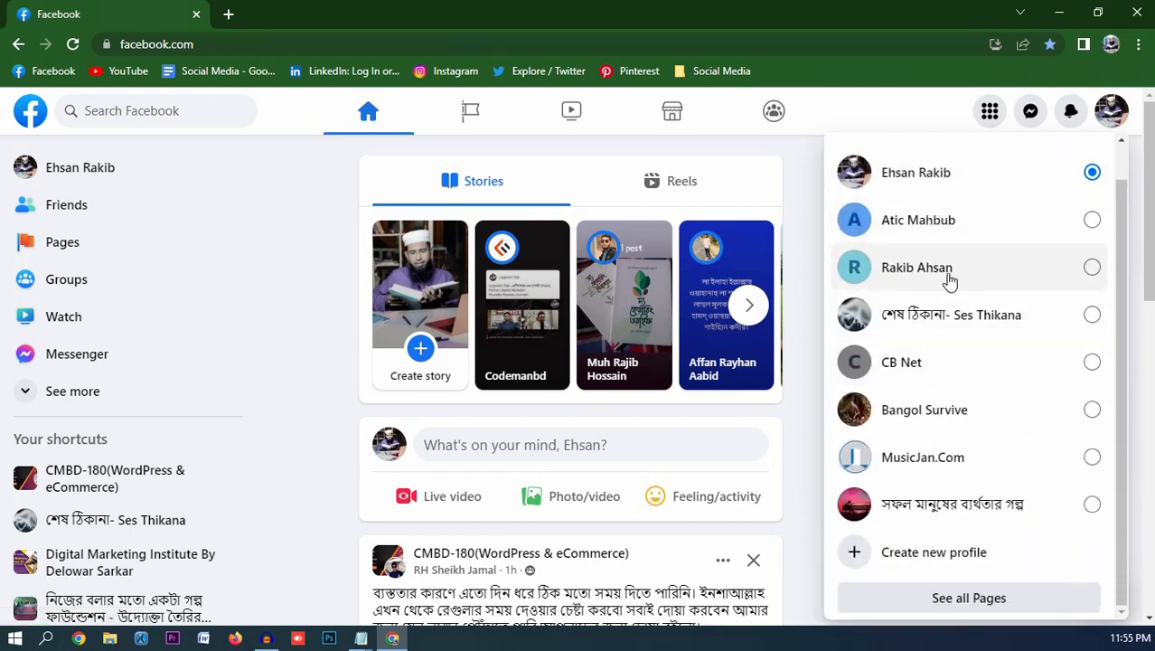
pyautogui.click(805, 233)
pyautogui.click(60, 242)
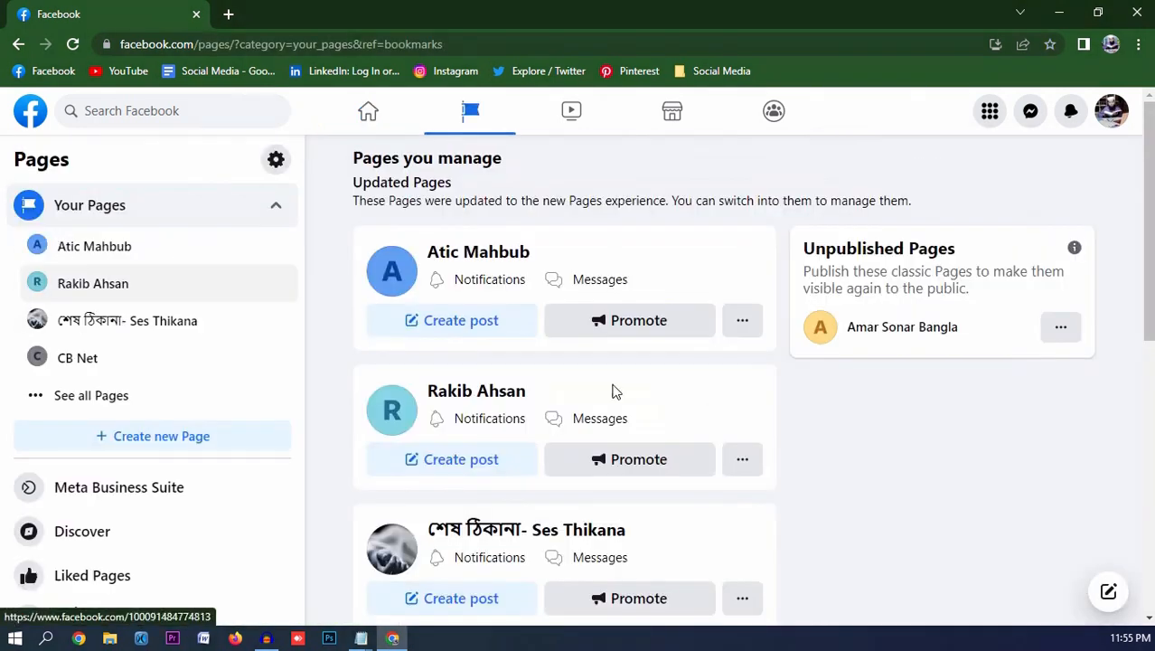
# - Open the empty Page from the list and switch into acting as that Page
pyautogui.click(482, 394)
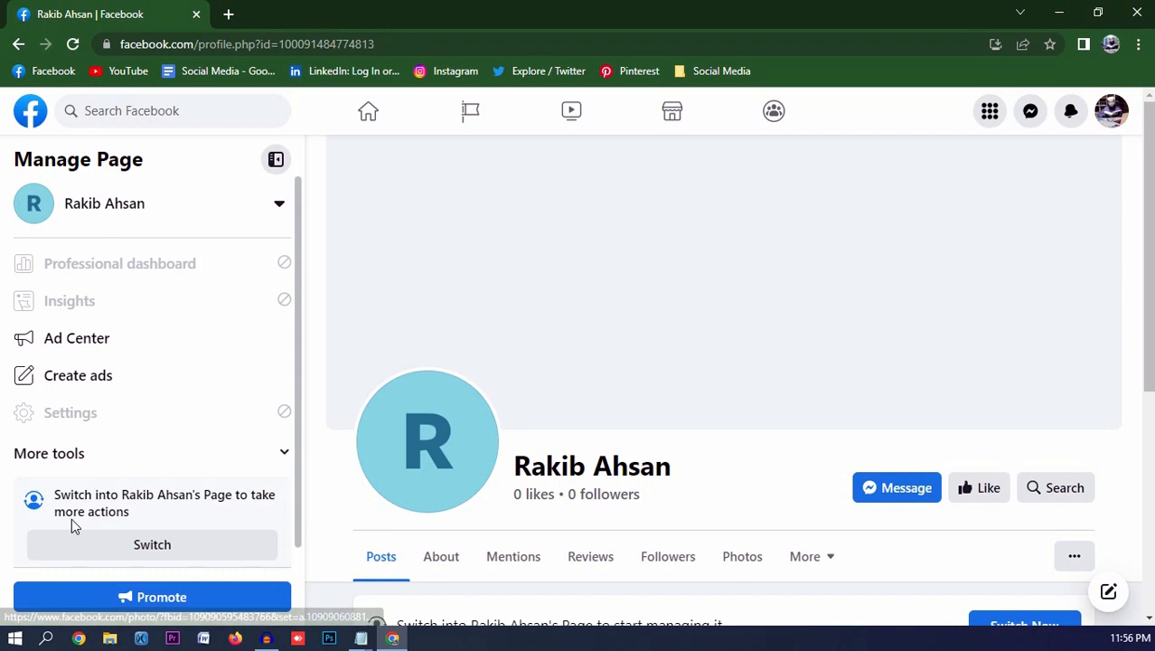
pyautogui.click(110, 545)
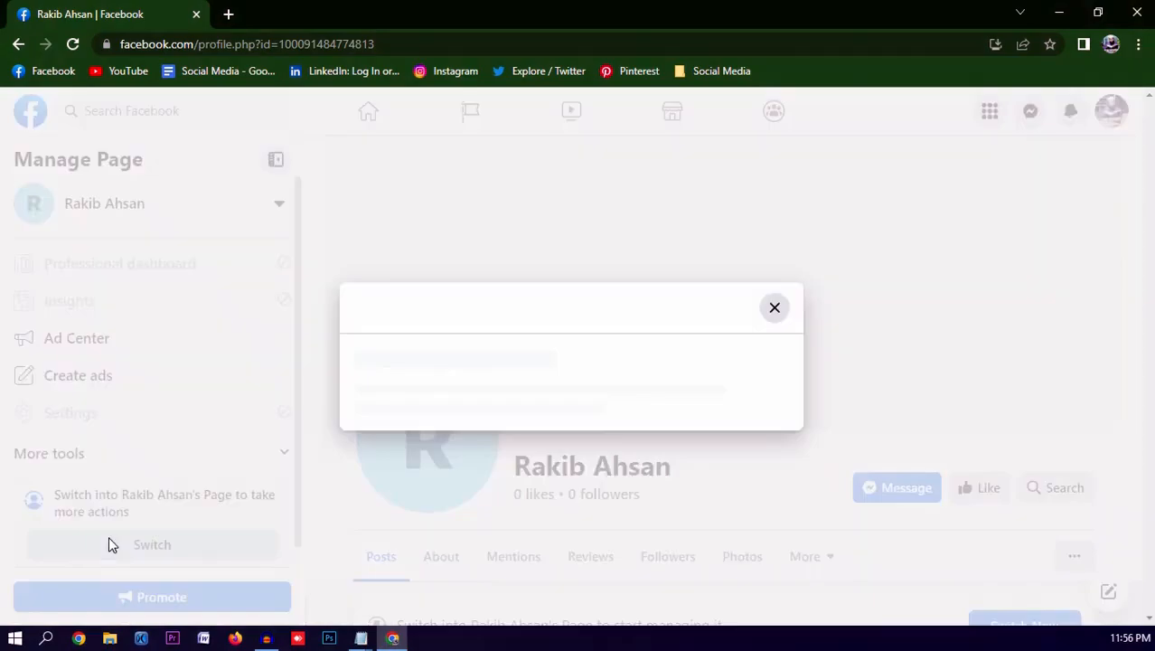
pyautogui.click(710, 435)
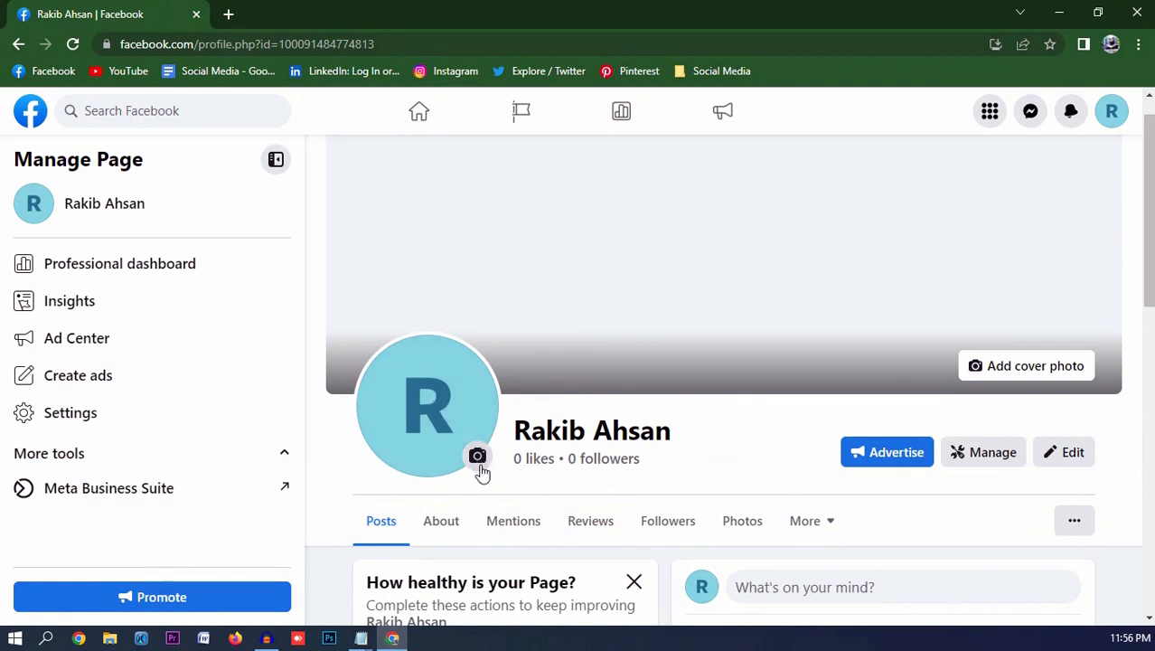
pyautogui.scroll(-1, 482, 471)
pyautogui.scroll(1, 481, 433)
# - Choose the profile photo jpg of the reading man as the new profile picture
pyautogui.click(454, 425)
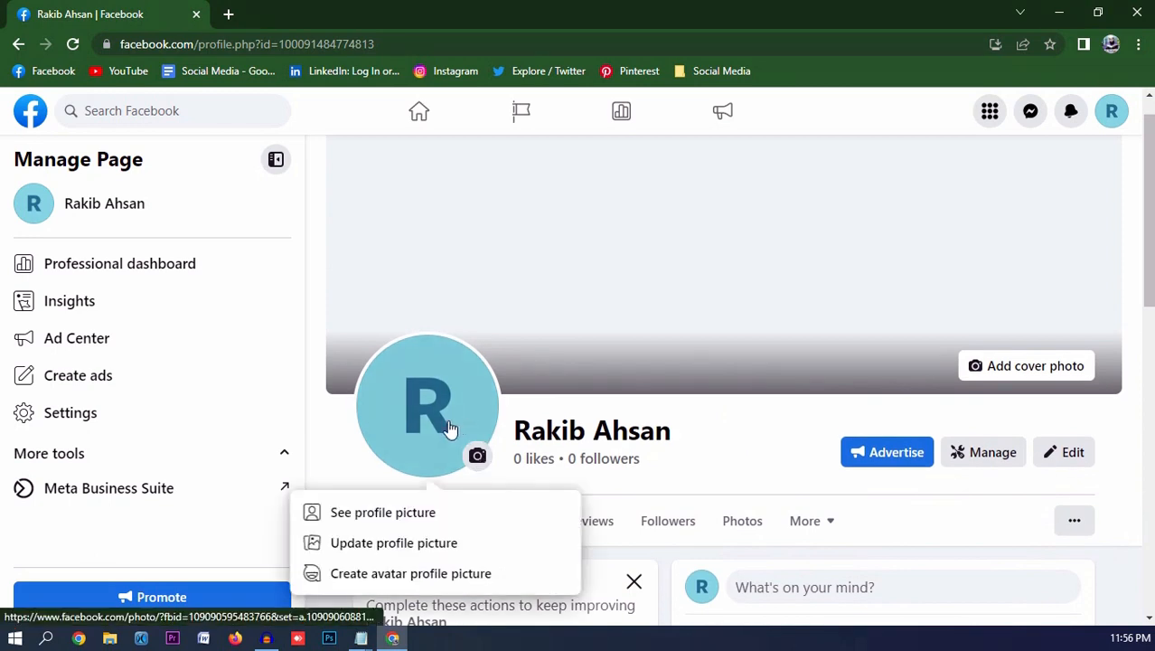
pyautogui.click(382, 546)
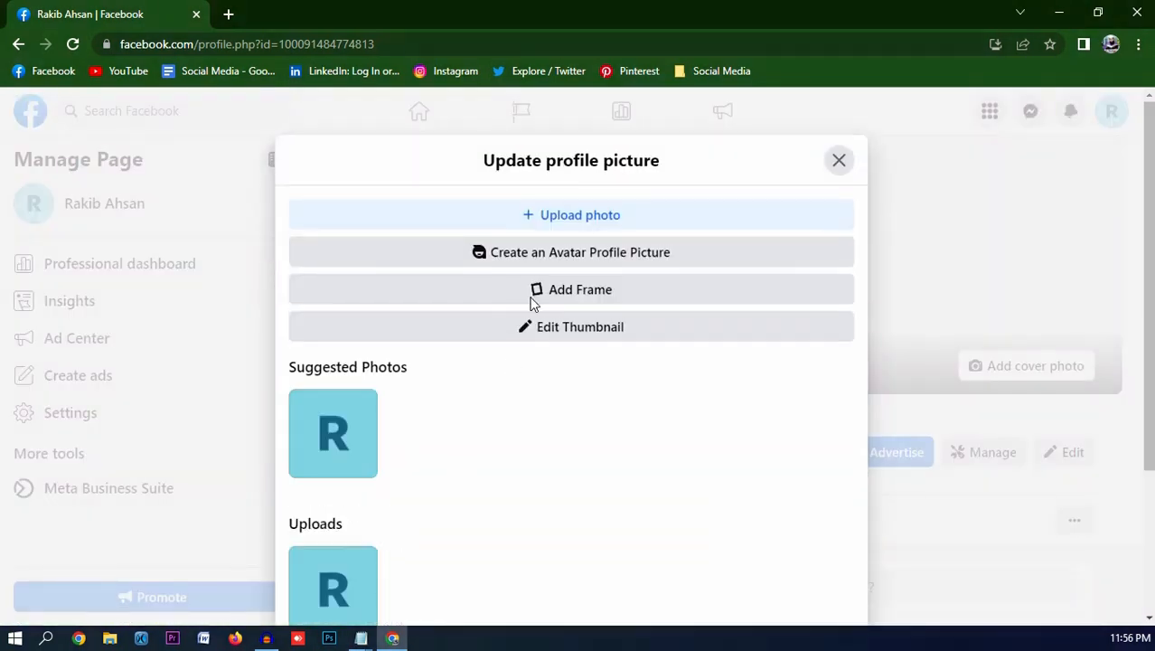
pyautogui.click(575, 222)
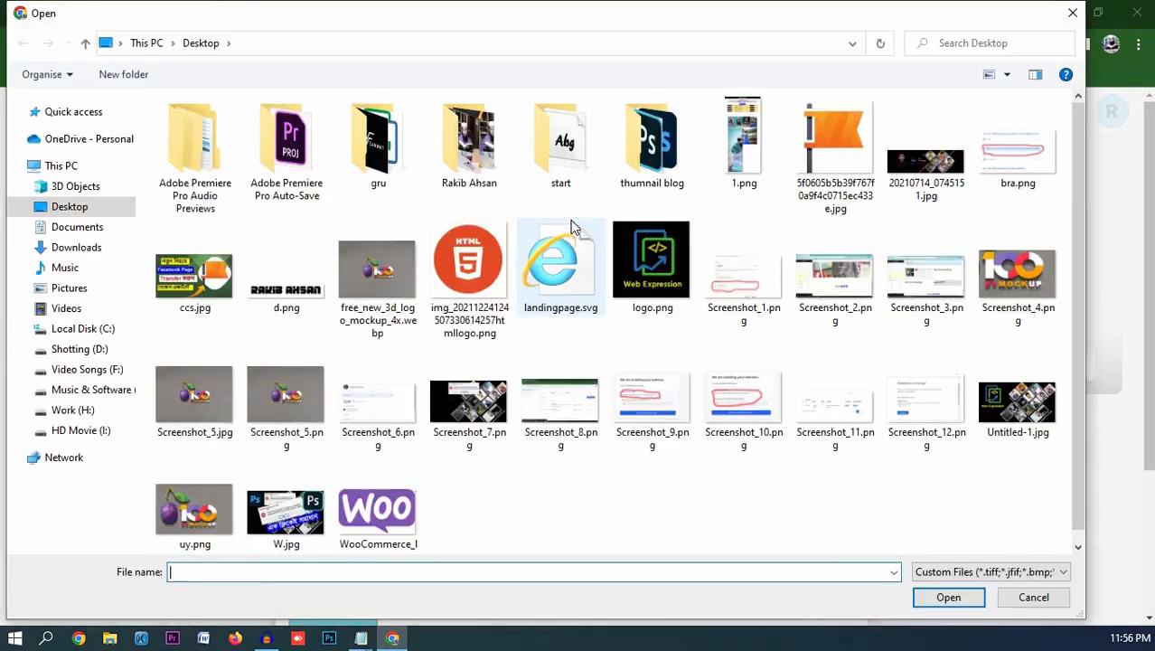
pyautogui.doubleClick(466, 178)
pyautogui.doubleClick(187, 162)
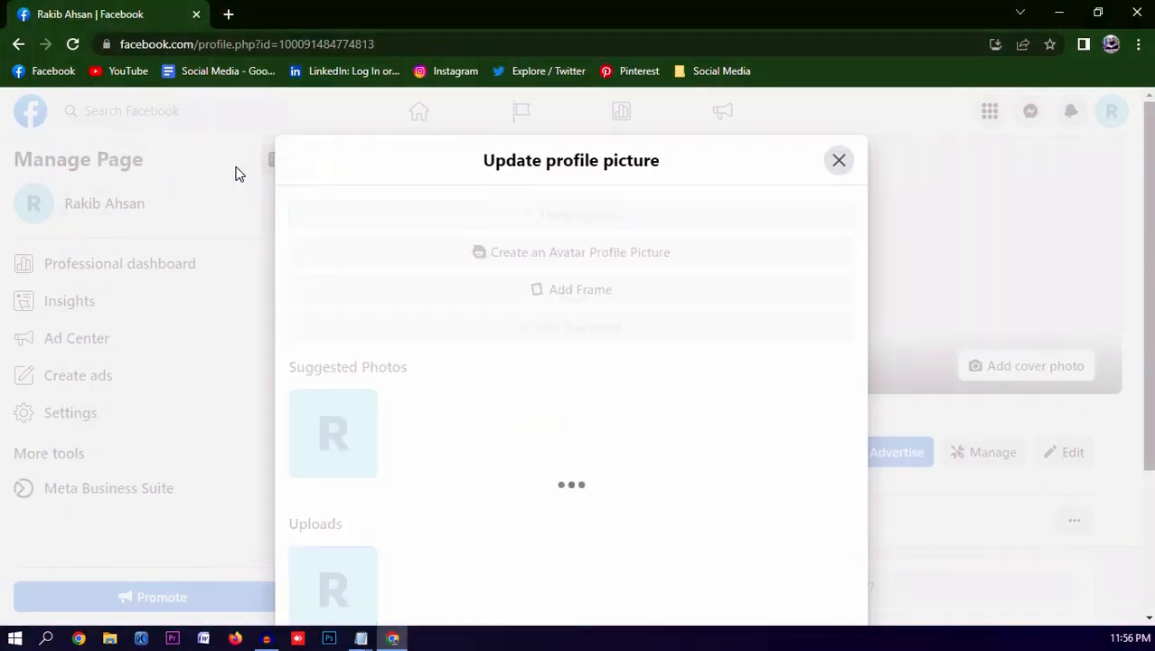
# - Zoom in slightly, centre the man in the circular crop, and save the picture
pyautogui.scroll(-1, 474, 239)
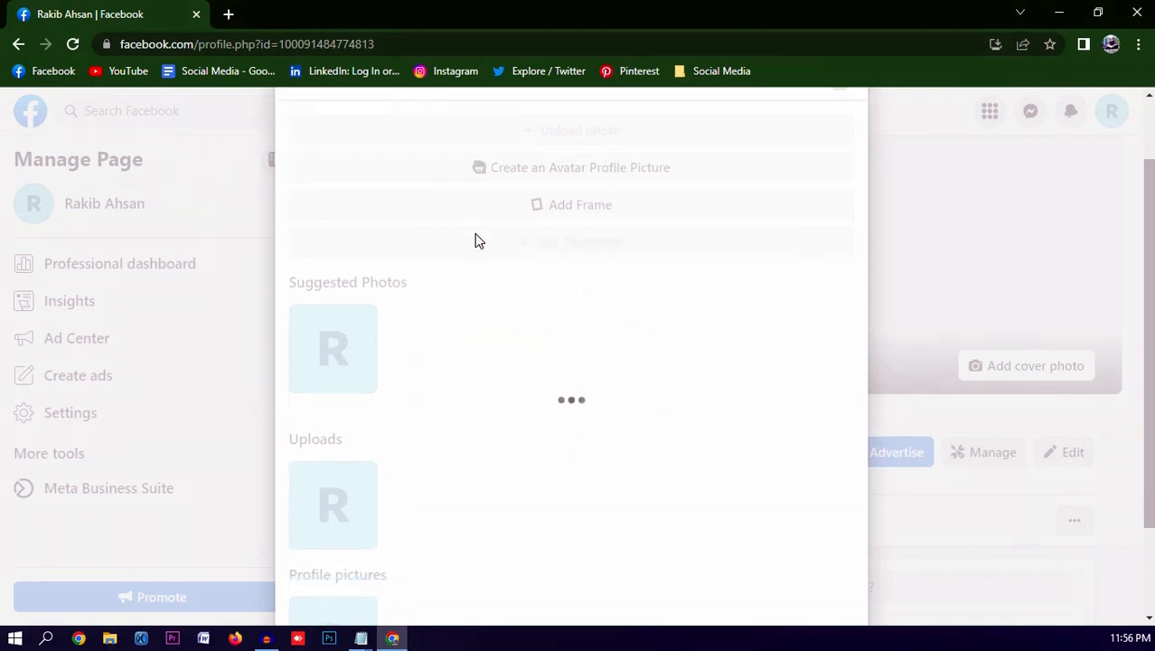
pyautogui.scroll(-1, 542, 443)
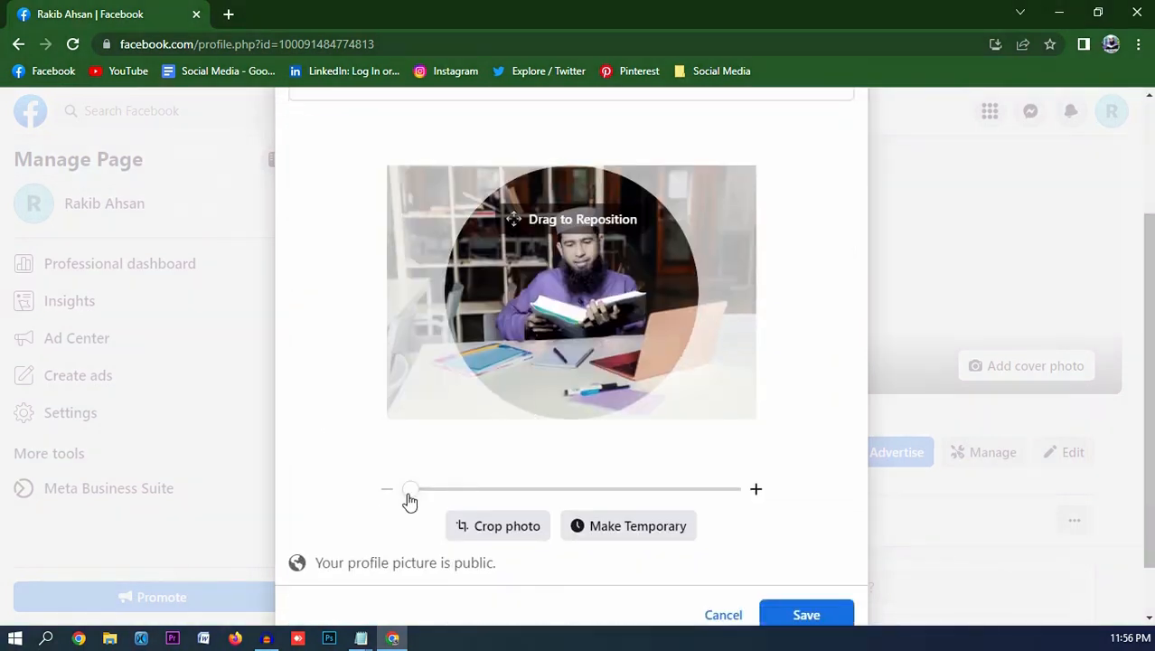
pyautogui.moveTo(403, 489); pyautogui.dragTo(404, 490)
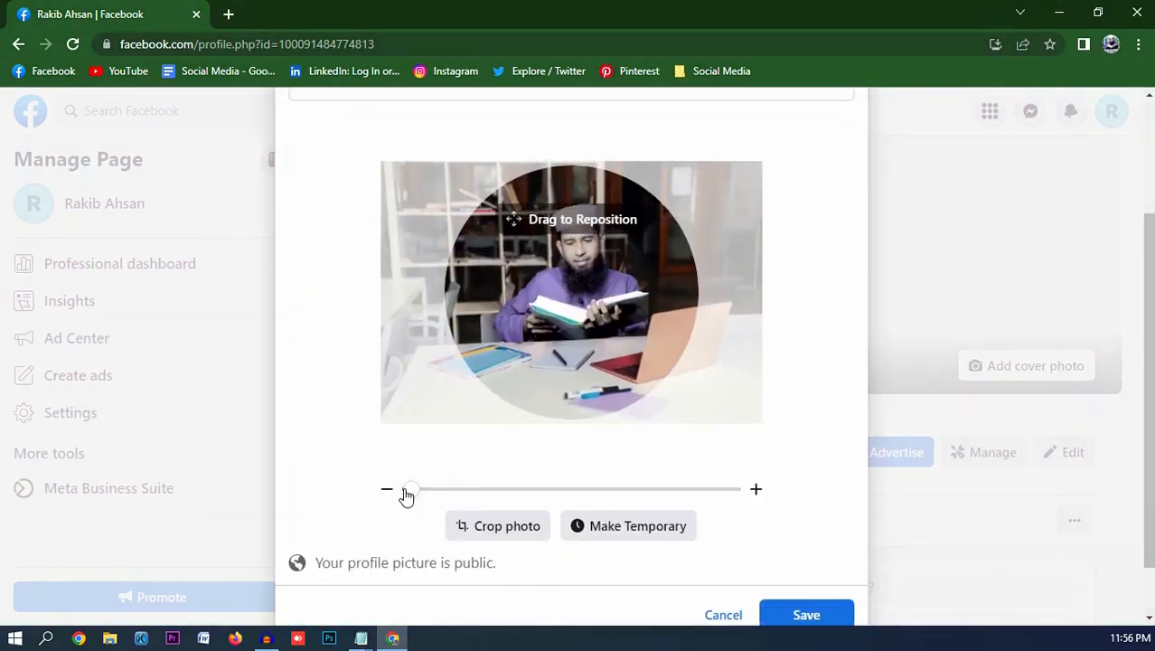
pyautogui.moveTo(592, 324)
pyautogui.mouseDown()
pyautogui.moveTo(540, 335)
pyautogui.moveTo(575, 327)
pyautogui.mouseUp()
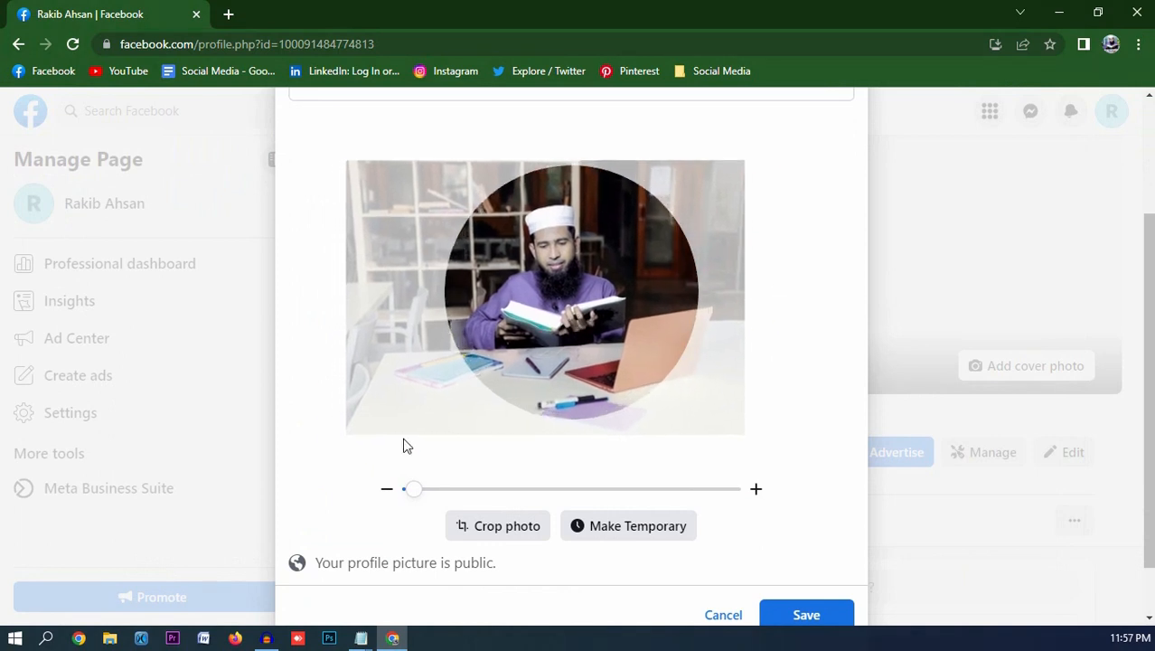
pyautogui.moveTo(408, 488); pyautogui.dragTo(422, 489)
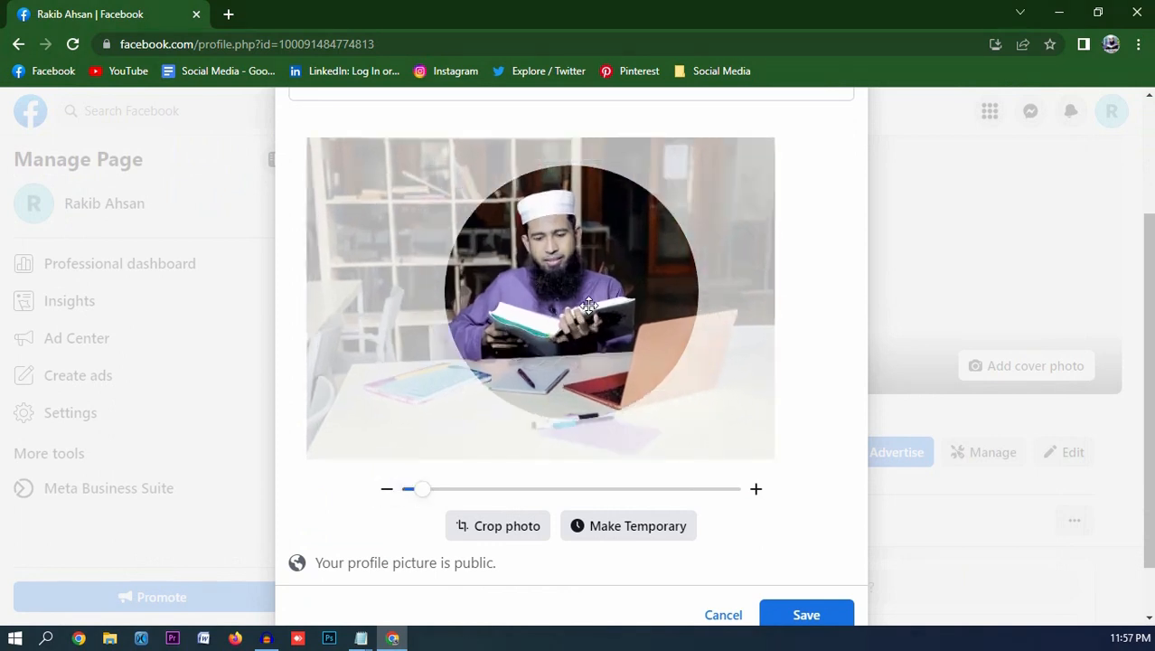
pyautogui.moveTo(588, 304); pyautogui.dragTo(605, 289)
pyautogui.scroll(-1, 722, 470)
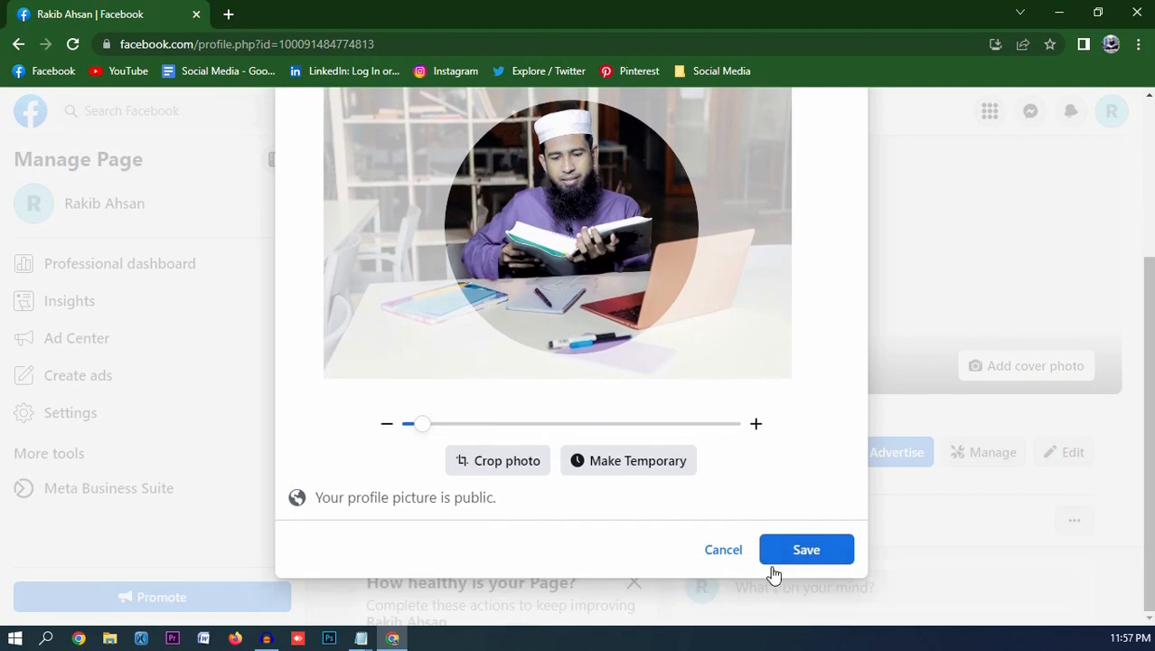
pyautogui.click(804, 551)
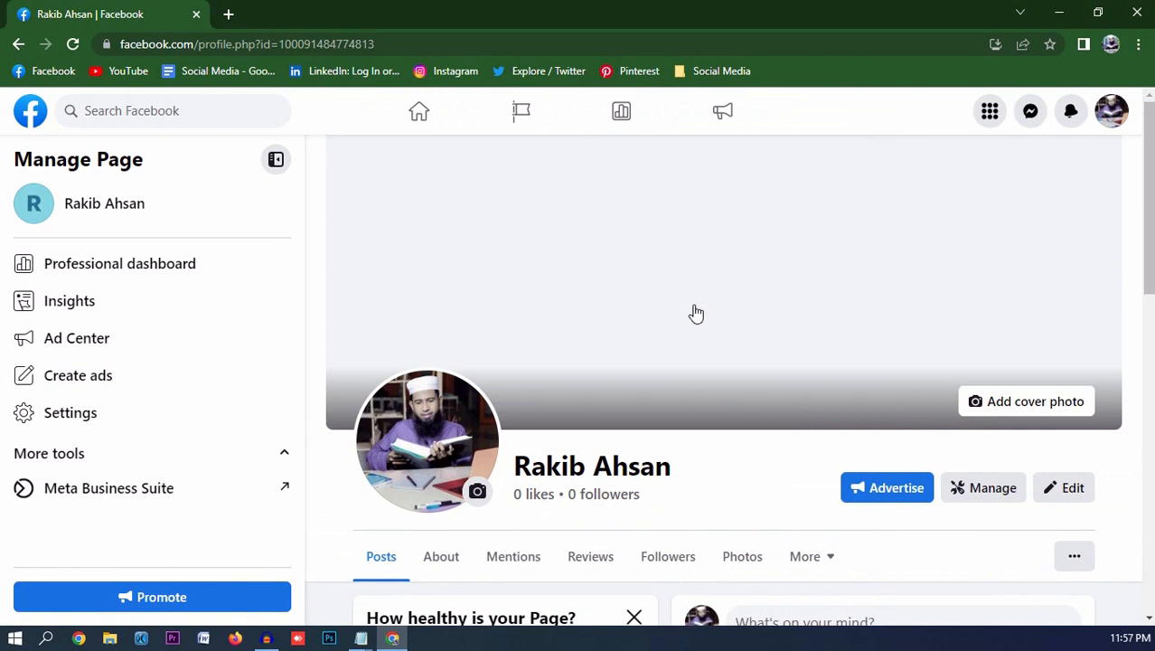
# - Upload the banner jpg as the cover photo, shift it into position, and save
pyautogui.click(1020, 408)
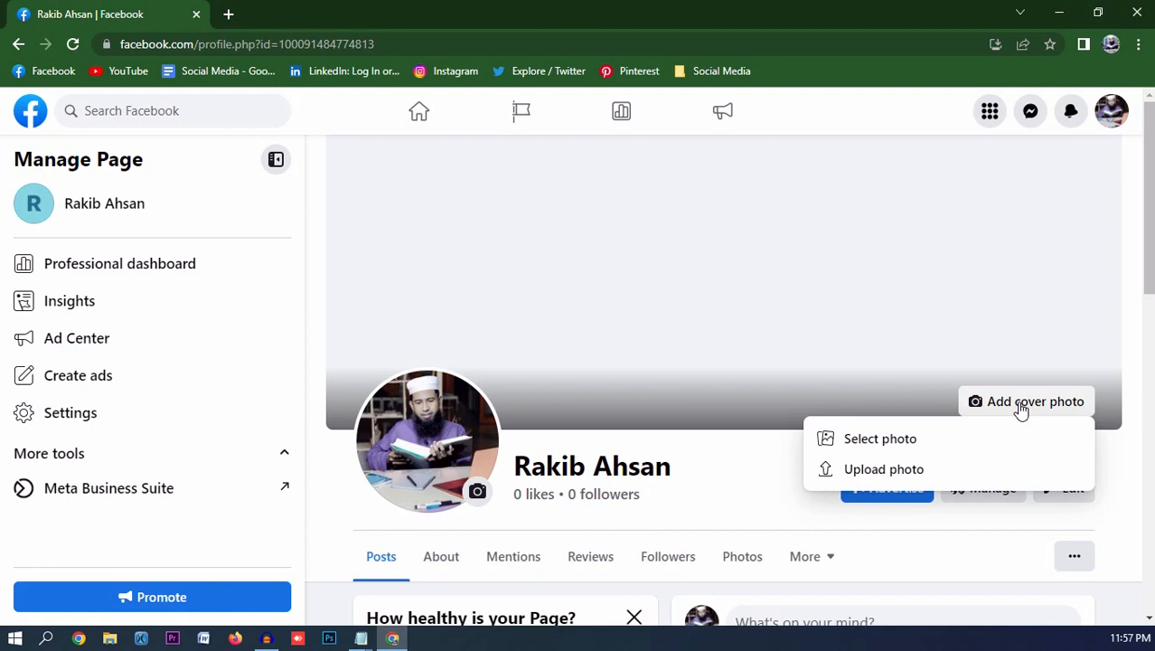
pyautogui.click(885, 471)
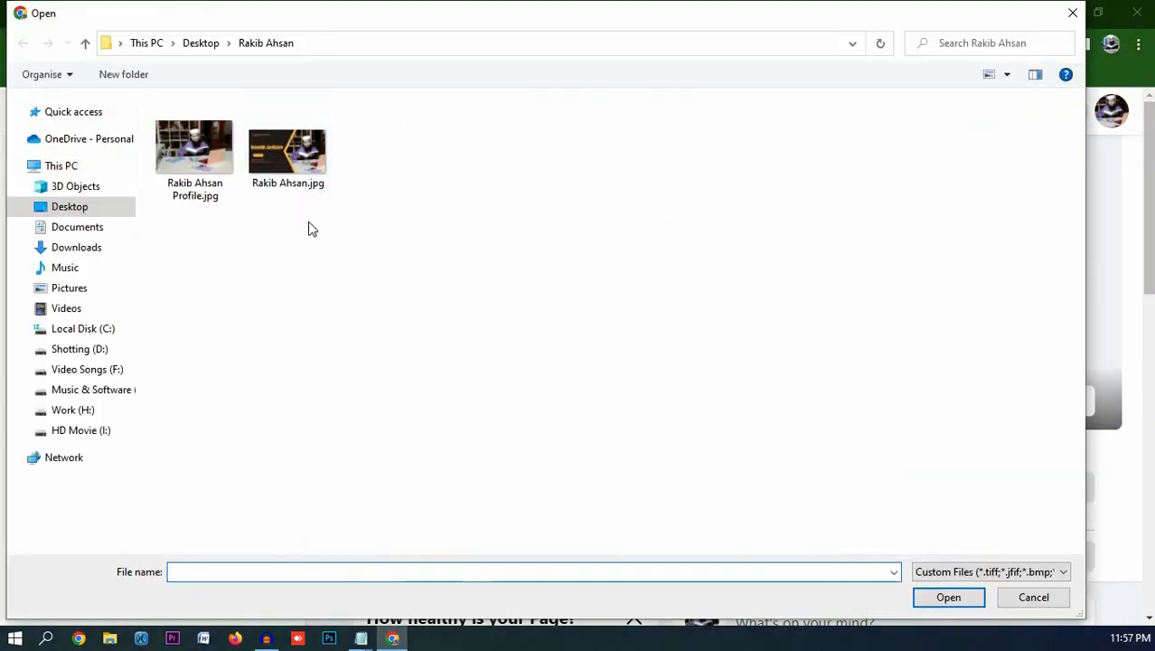
pyautogui.doubleClick(292, 180)
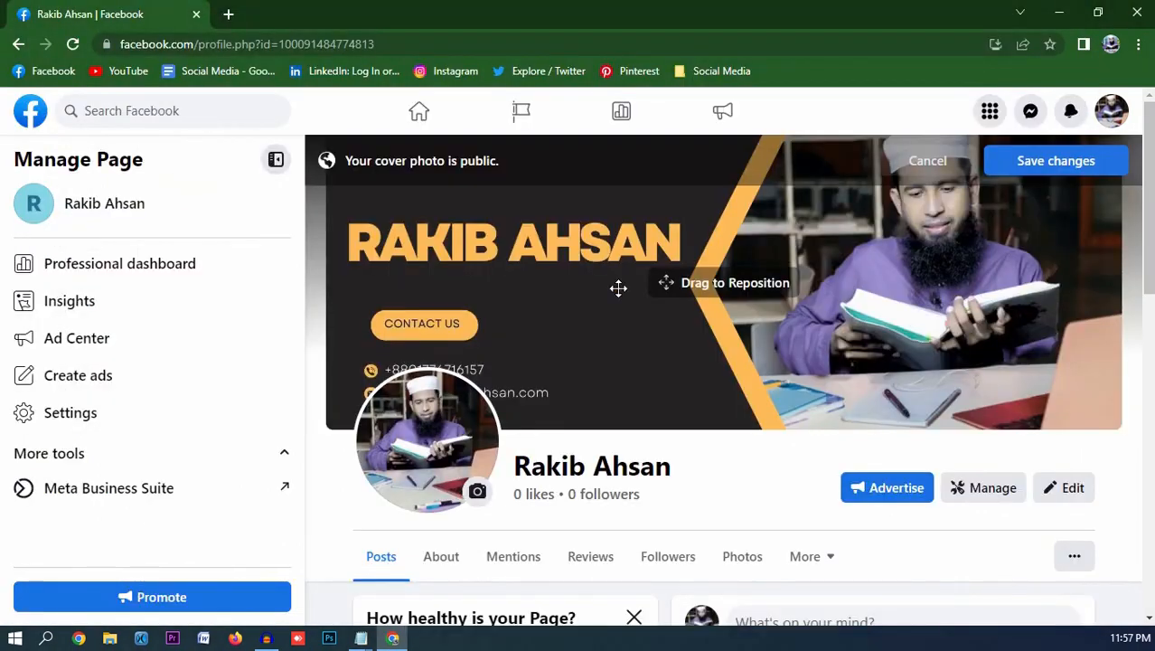
pyautogui.moveTo(619, 286); pyautogui.dragTo(631, 335)
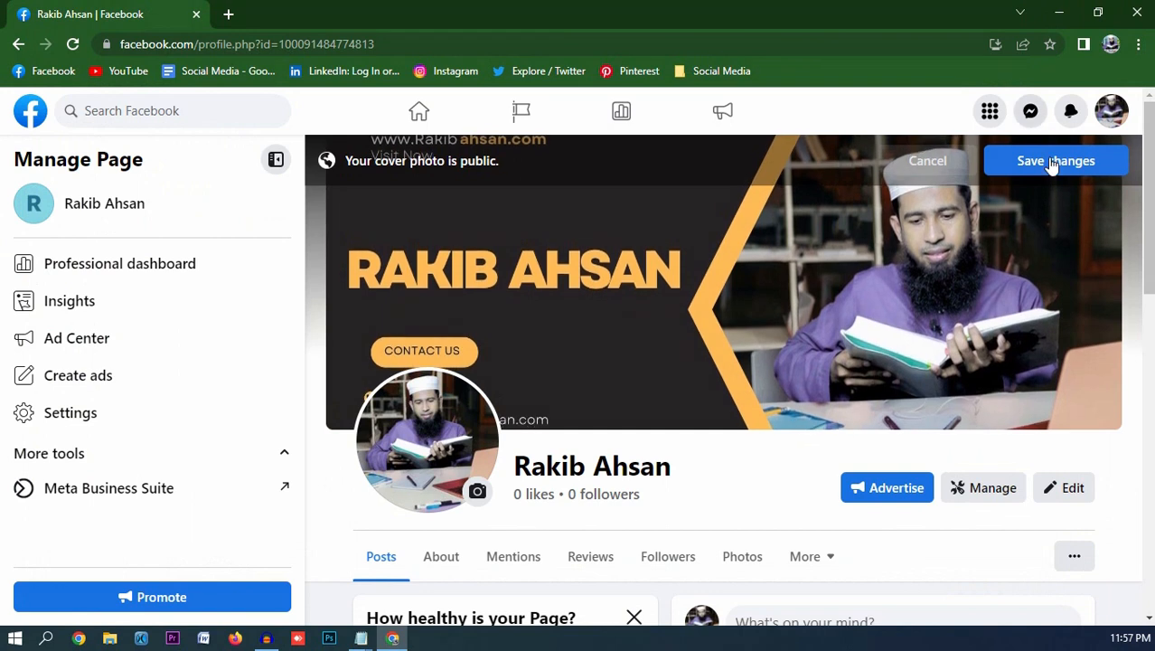
pyautogui.click(1050, 160)
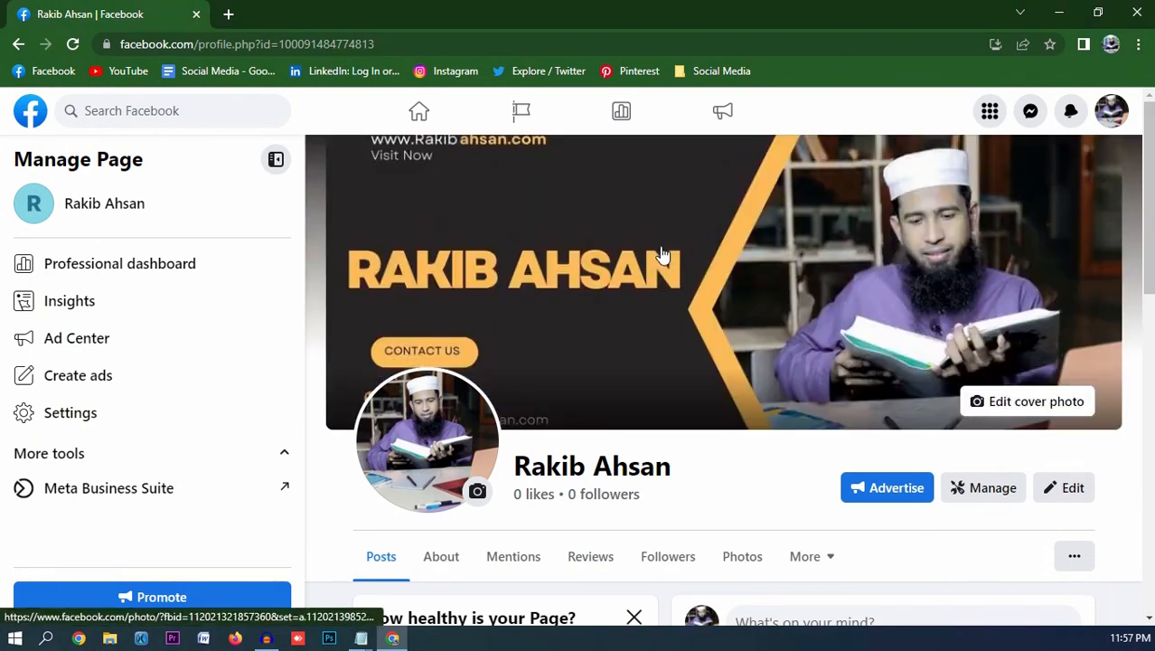
pyautogui.scroll(-2, 661, 256)
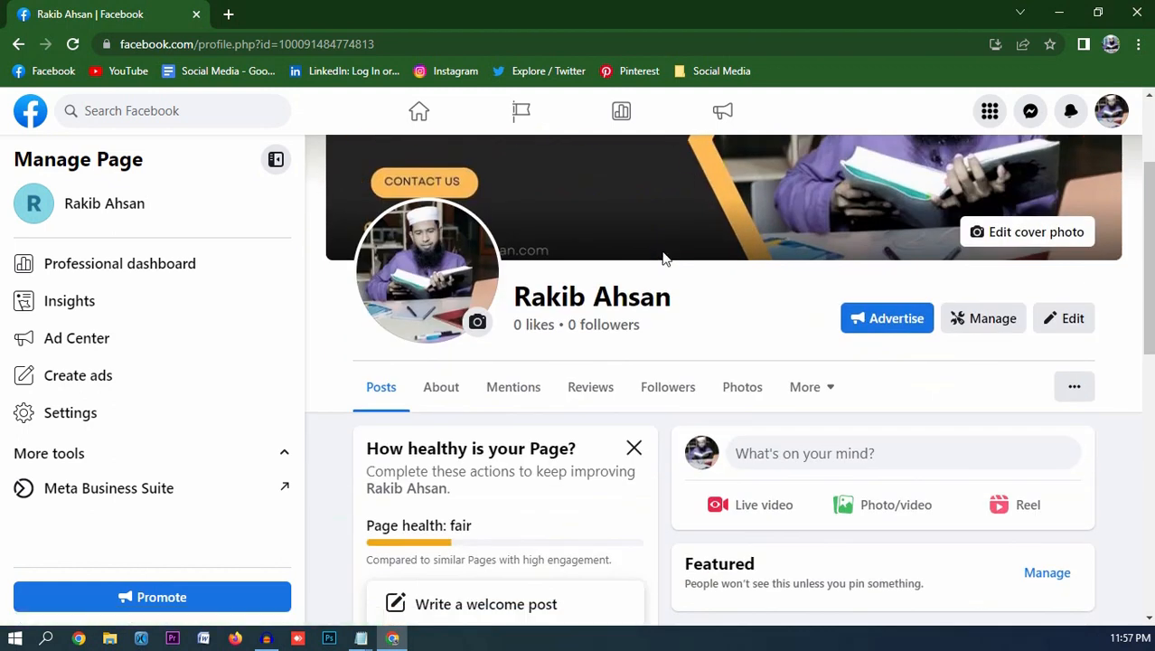
pyautogui.scroll(2, 683, 258)
pyautogui.scroll(-1, 683, 266)
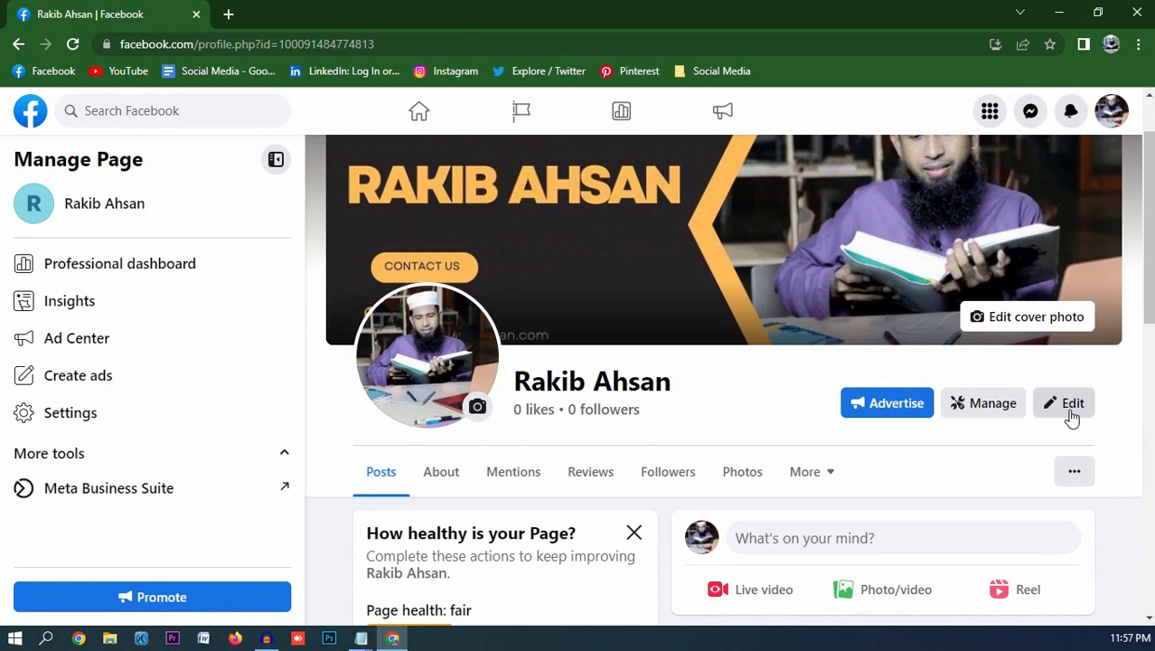
# - Paste the prepared WordPress and eCommerce freelancer bio from Notepad and save it
pyautogui.click(1071, 414)
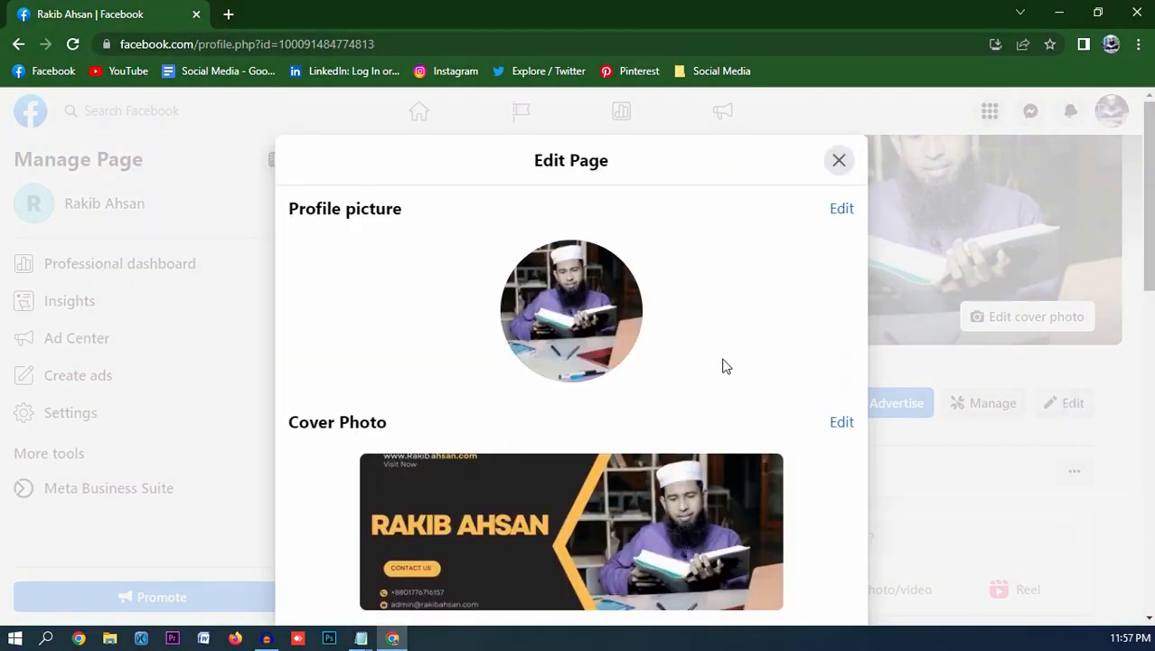
pyautogui.scroll(-5, 608, 348)
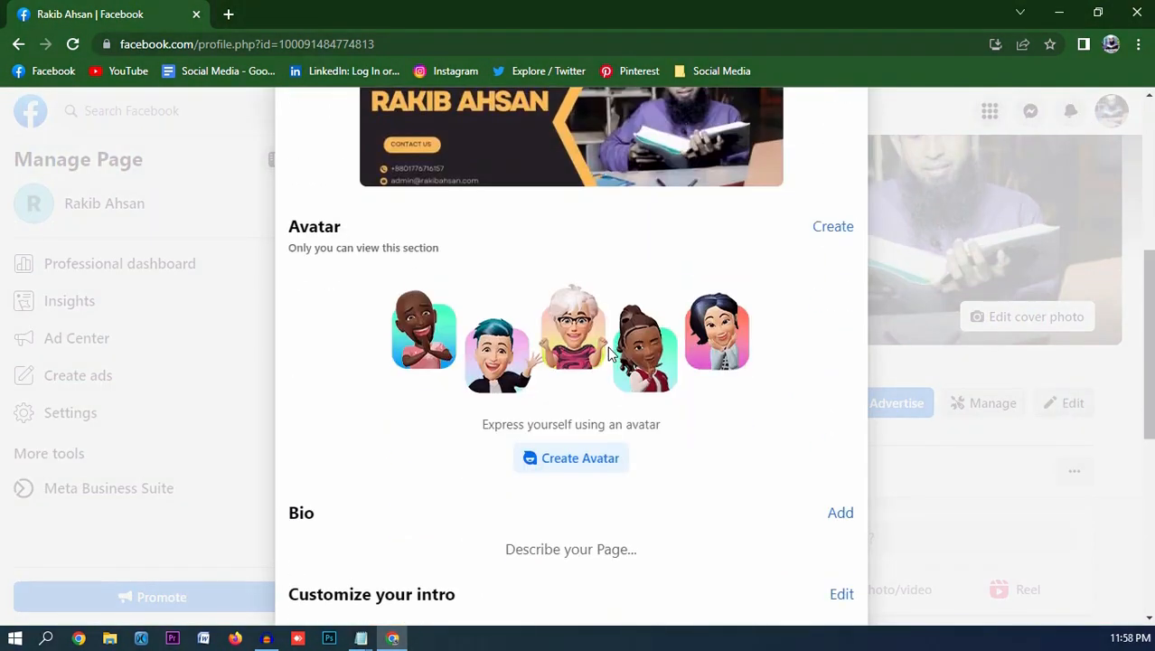
pyautogui.scroll(-1, 611, 354)
pyautogui.scroll(-1, 337, 444)
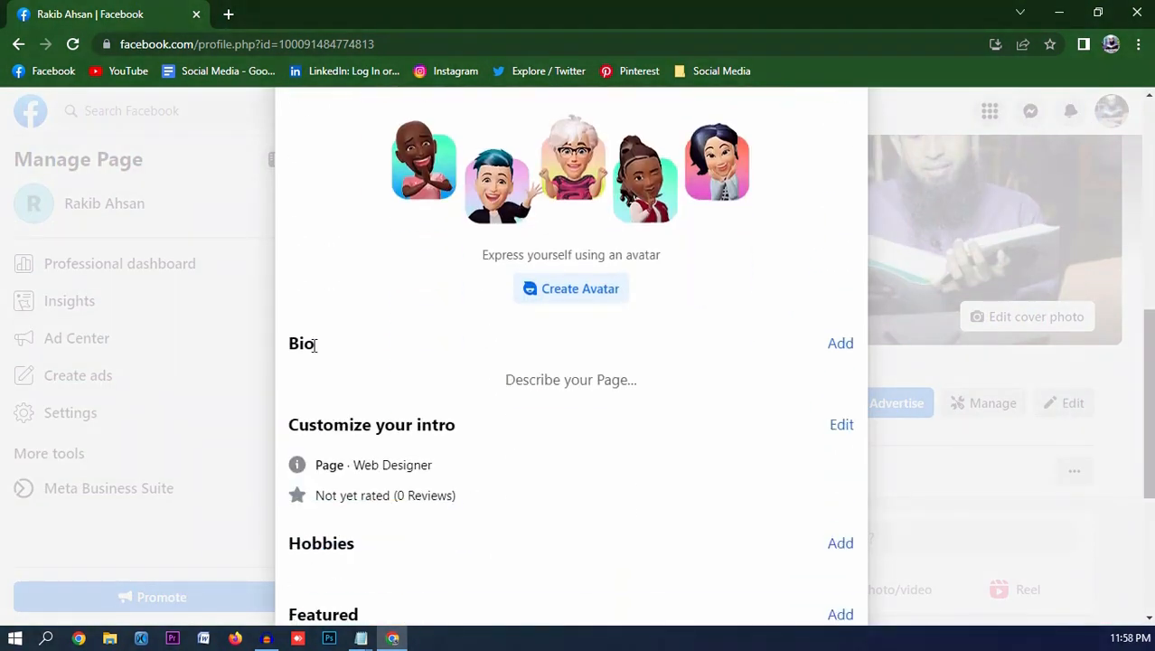
pyautogui.moveTo(292, 347); pyautogui.dragTo(308, 345)
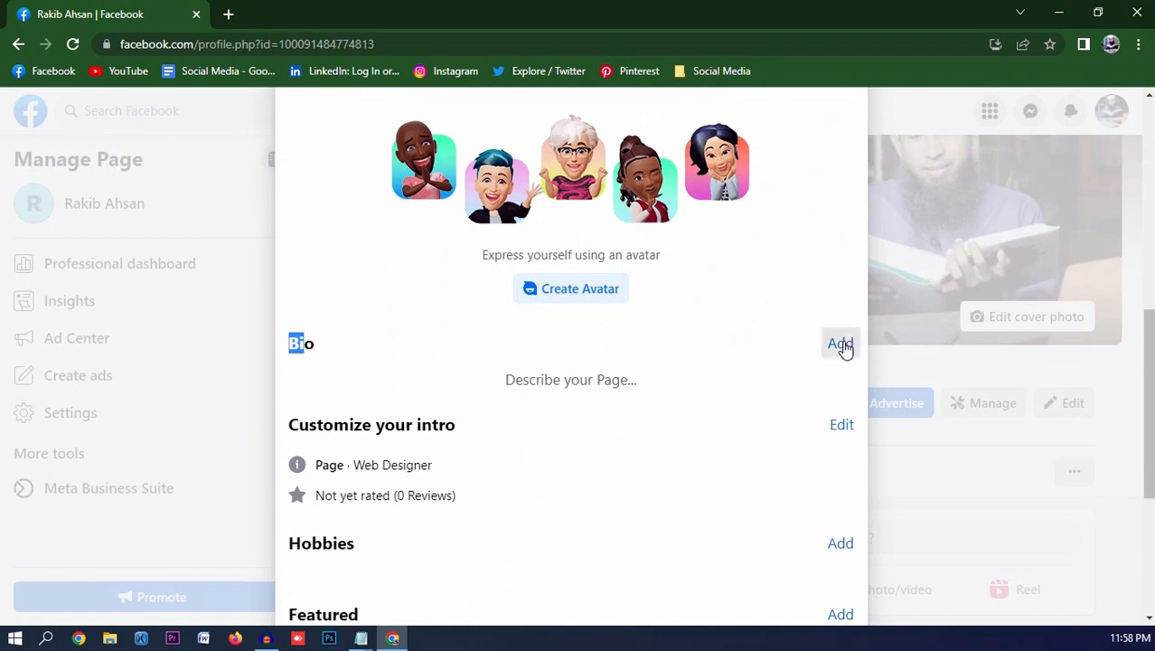
pyautogui.click(841, 344)
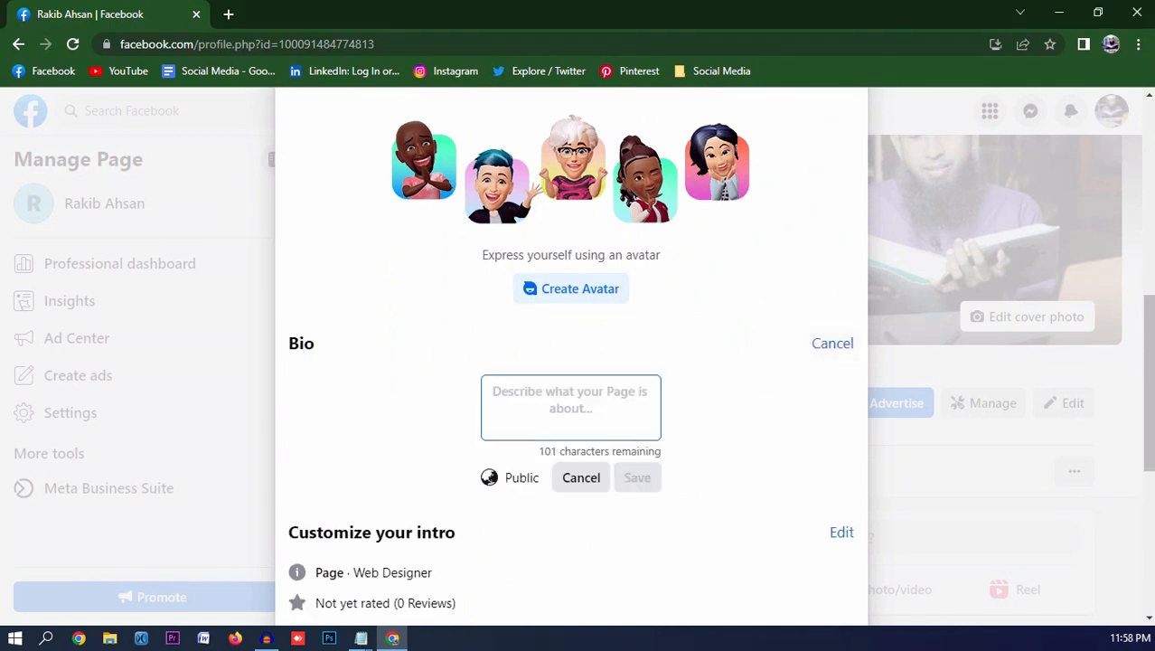
pyautogui.hotkey('alt', 'Tab')
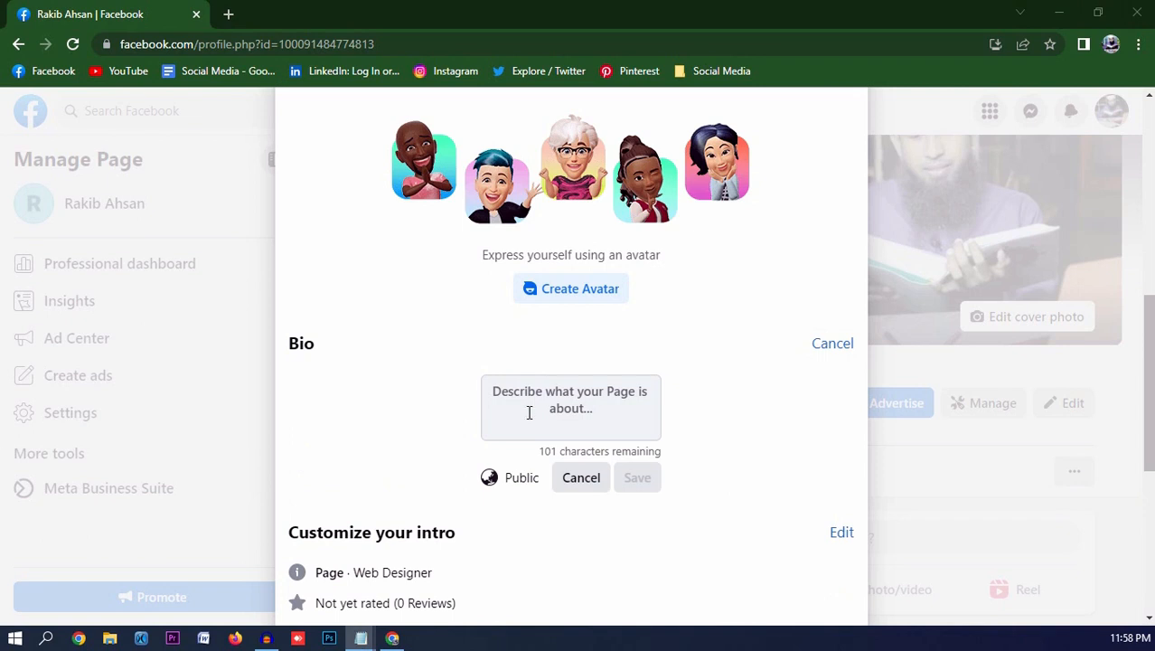
pyautogui.click(550, 384)
pyautogui.hotkey('ctrl', 'v')
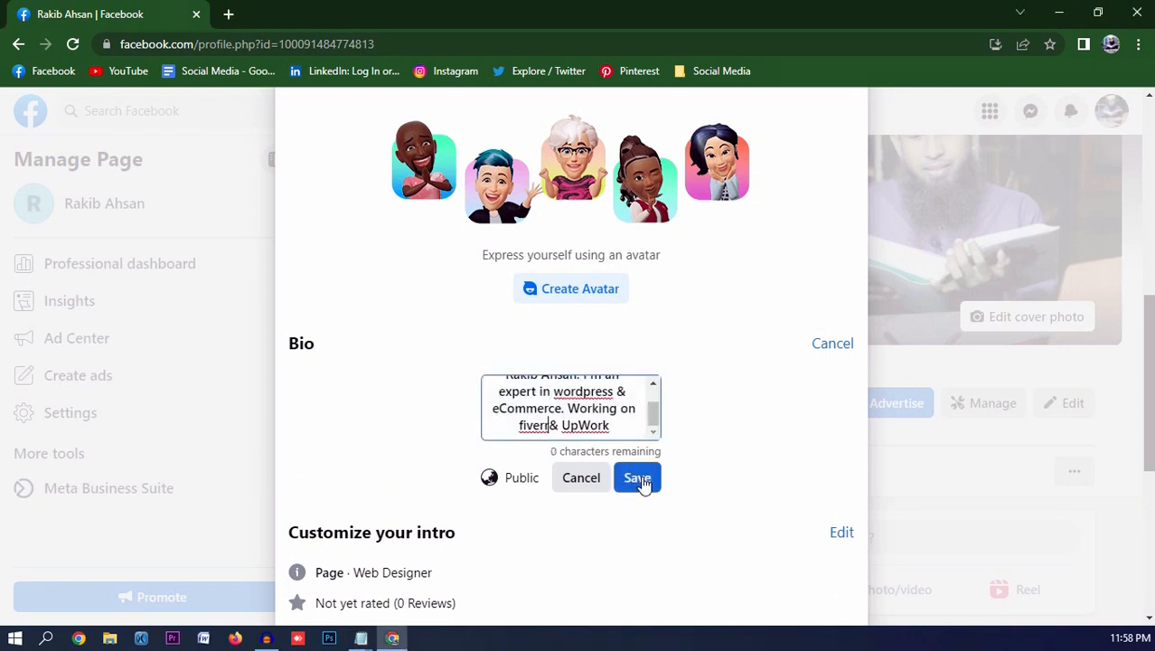
pyautogui.click(638, 477)
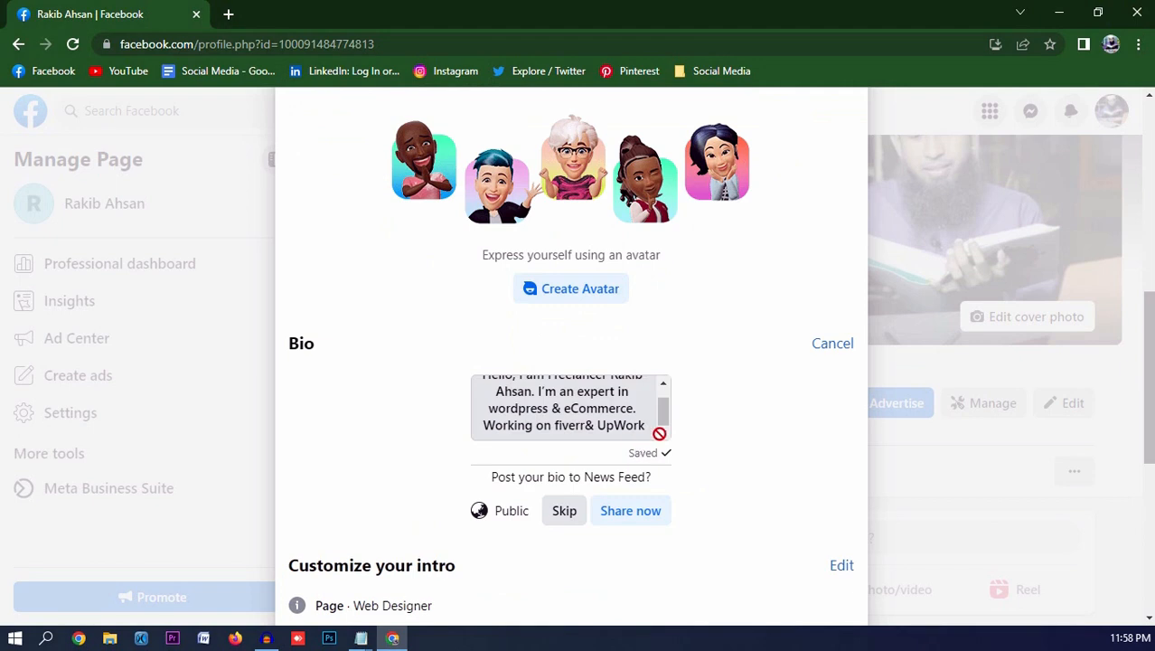
# - Open the Customize your intro details for editing
pyautogui.scroll(-2, 543, 422)
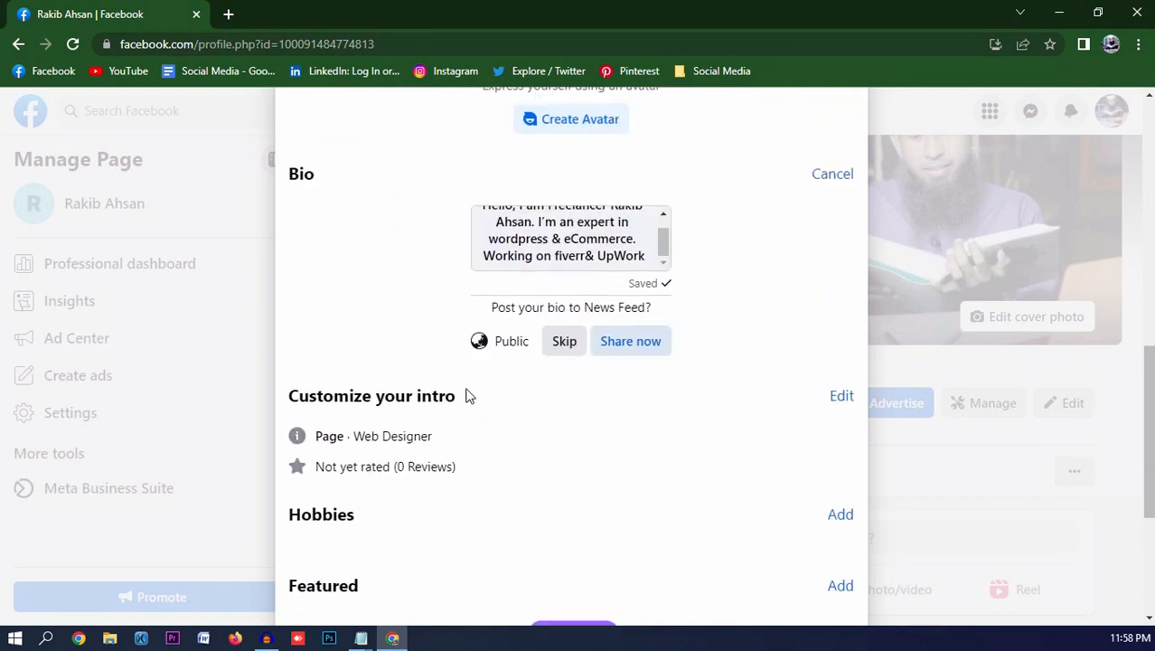
pyautogui.scroll(-1, 561, 277)
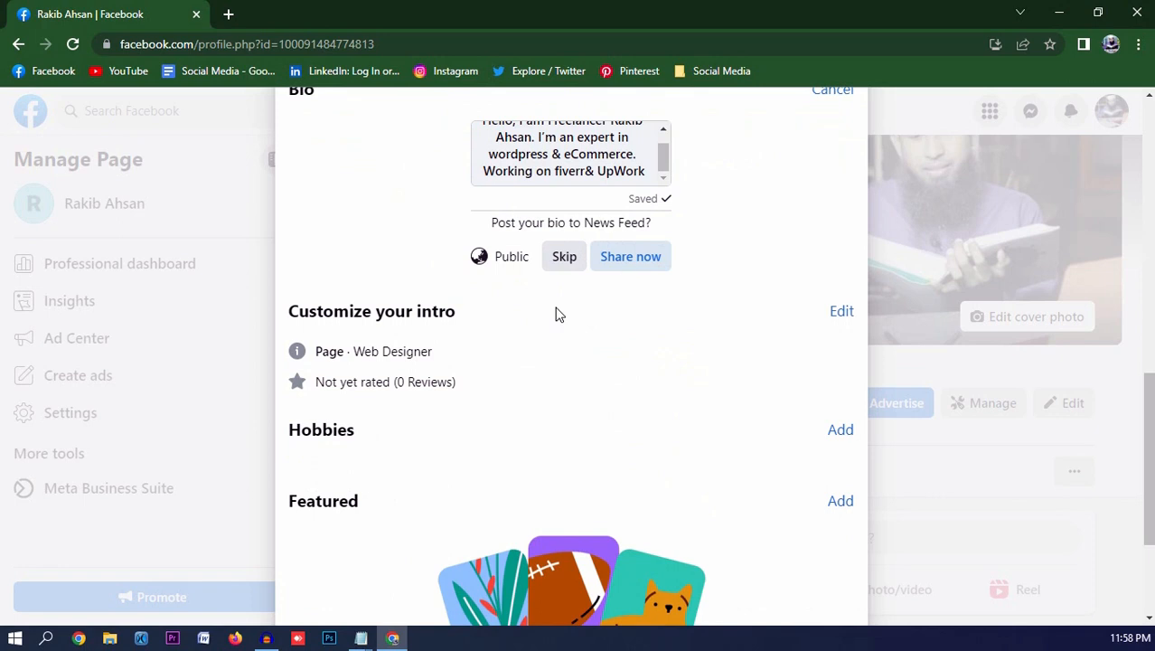
pyautogui.tripleClick(467, 316)
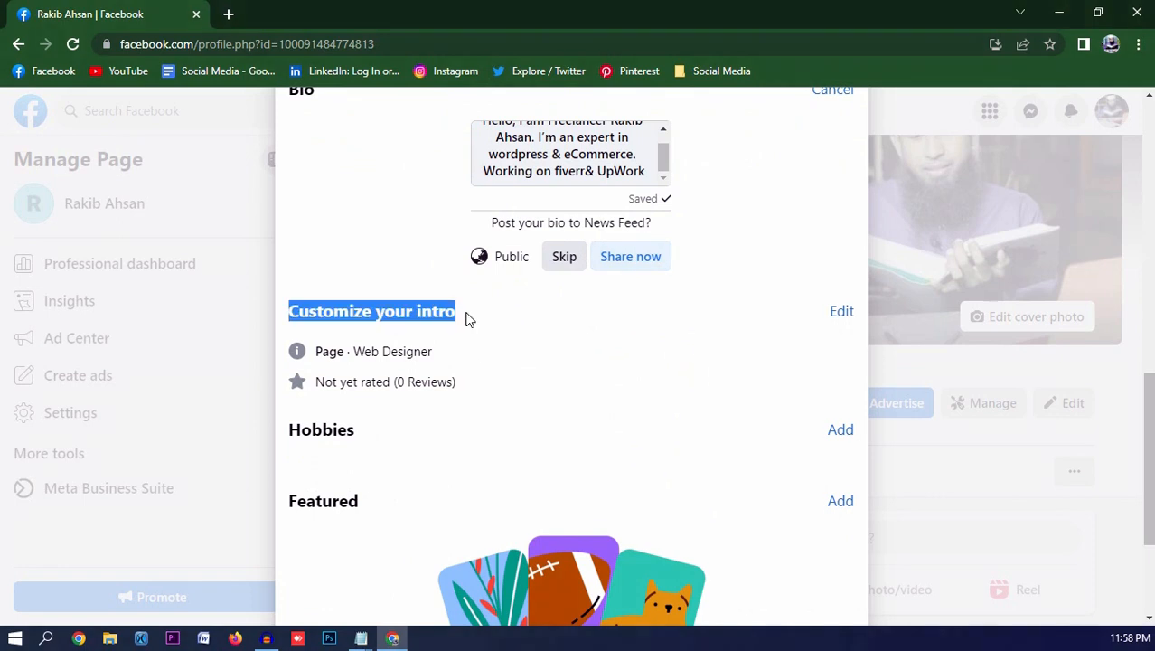
pyautogui.click(840, 314)
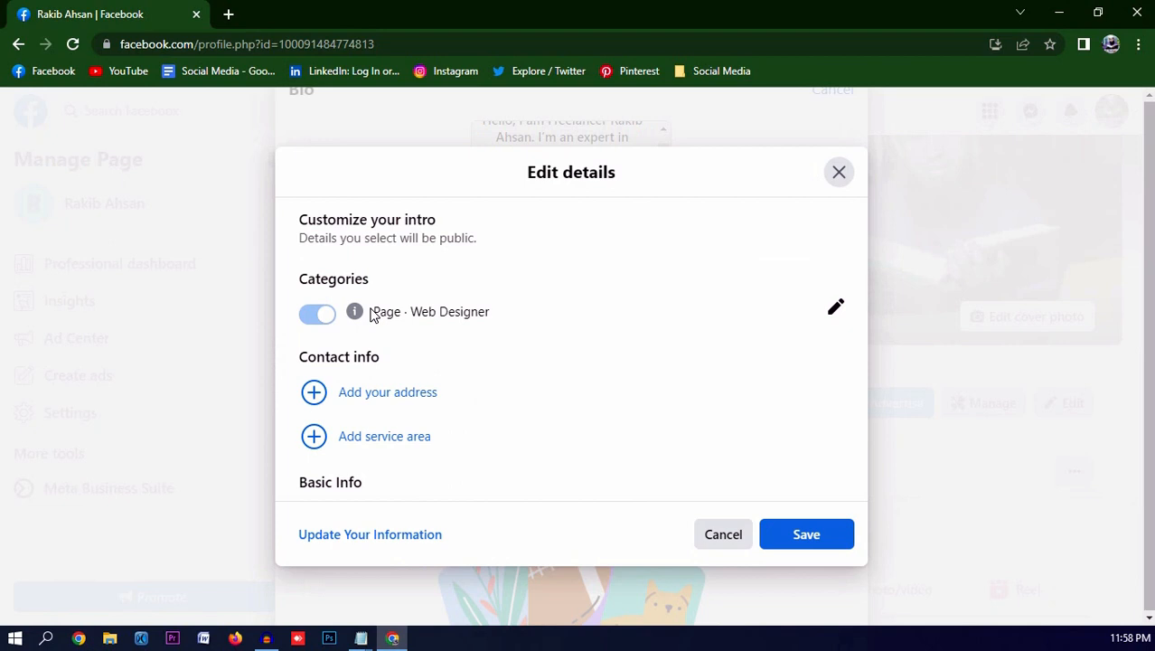
# - Review the Page categories and keep Web Designer unchanged
pyautogui.moveTo(371, 315); pyautogui.dragTo(499, 318)
pyautogui.click(519, 320)
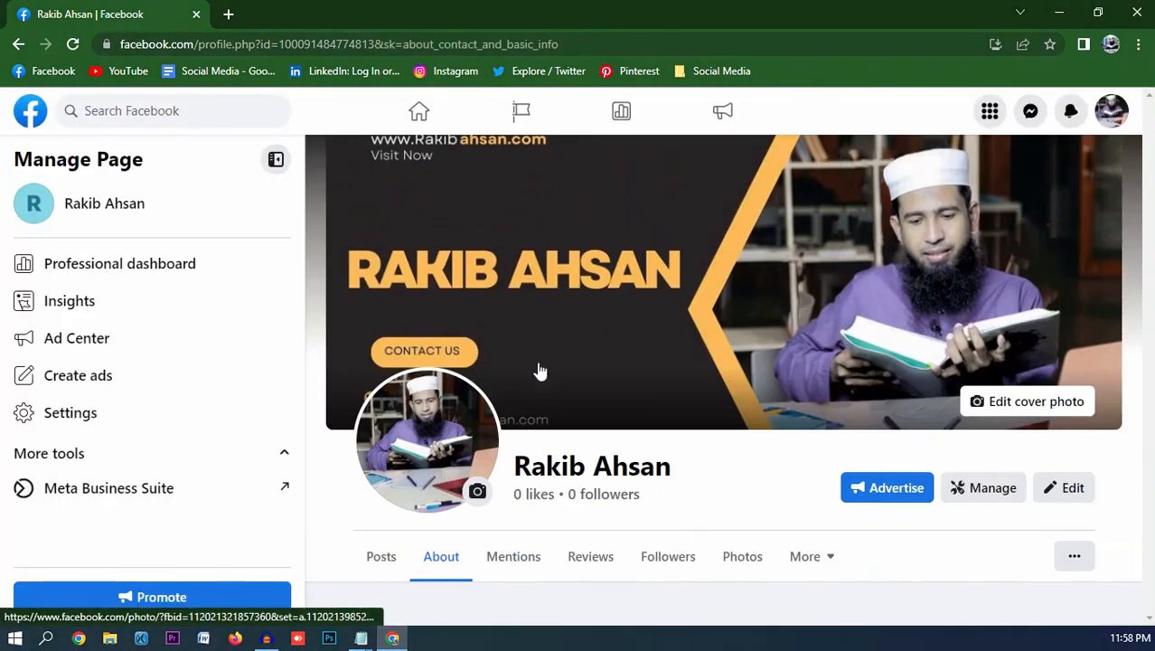
pyautogui.scroll(-5, 503, 397)
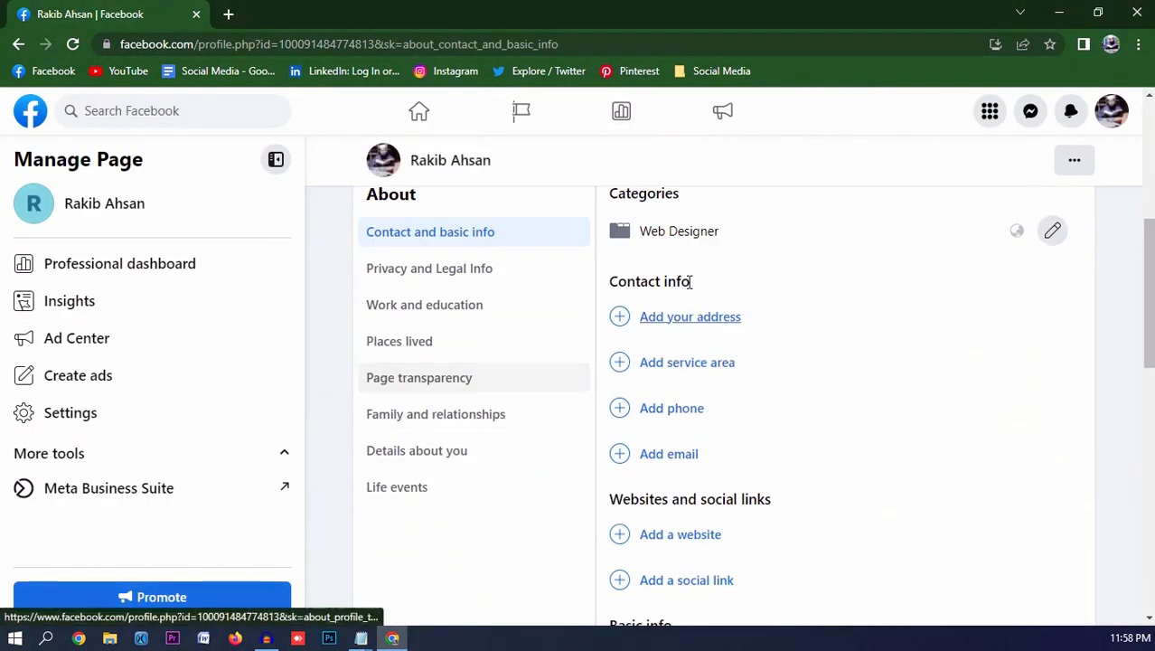
pyautogui.click(1051, 237)
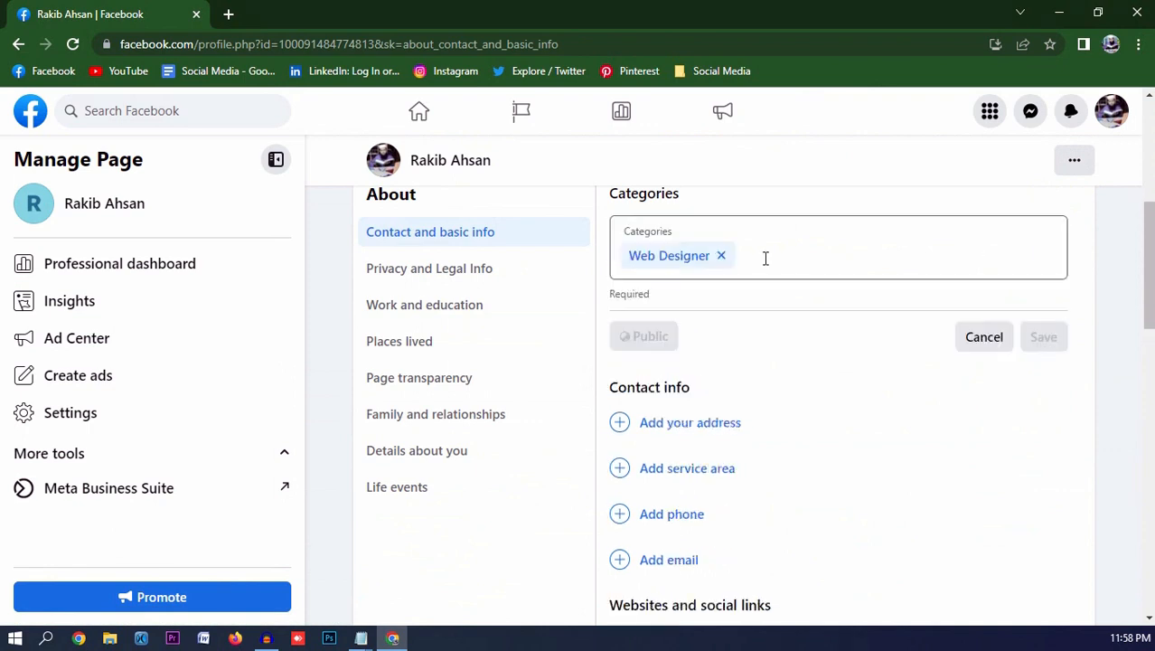
pyautogui.click(763, 256)
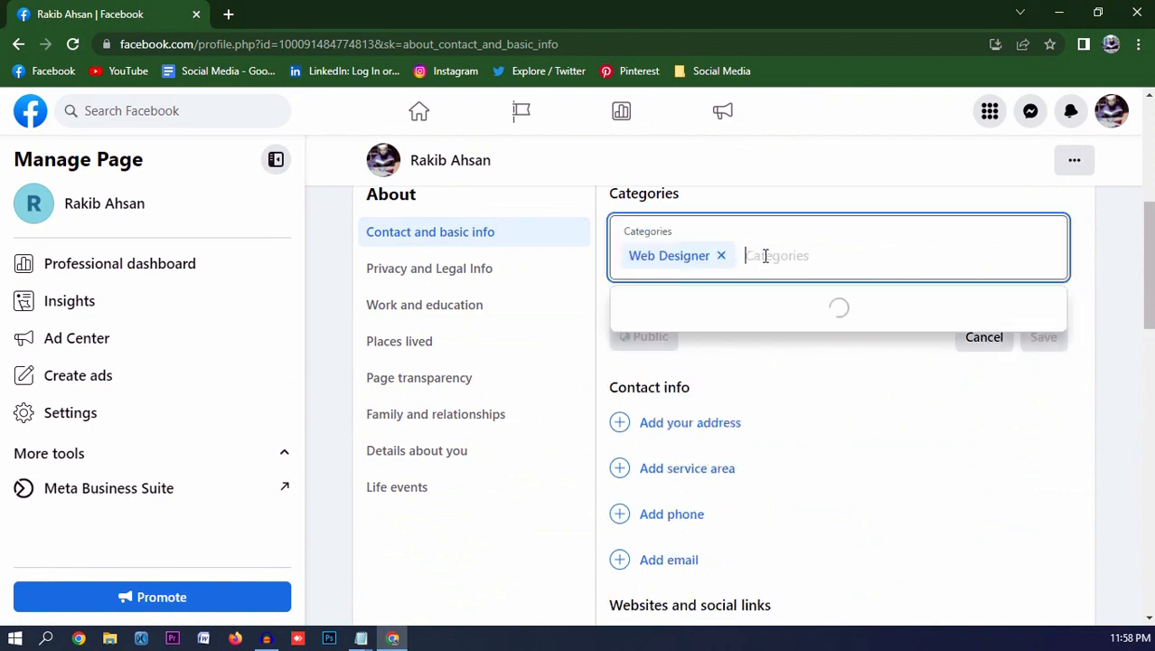
pyautogui.click(810, 206)
pyautogui.click(982, 343)
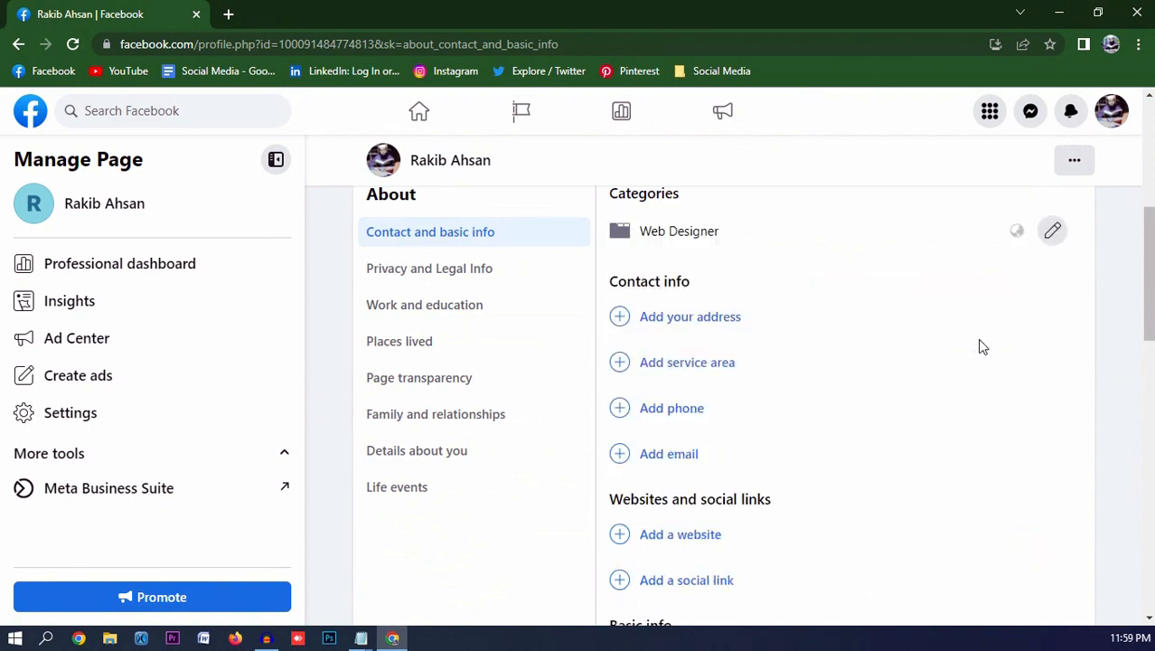
# - Open the Page address form and discard it without saving
pyautogui.click(696, 319)
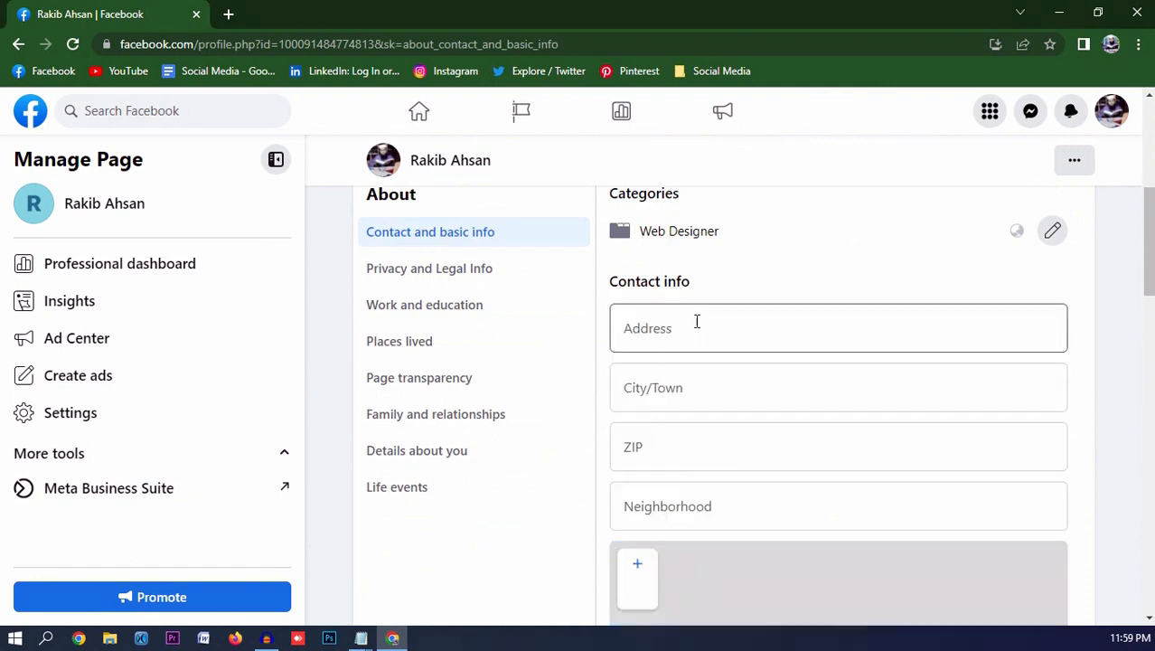
pyautogui.scroll(-3, 701, 334)
pyautogui.scroll(-2, 700, 434)
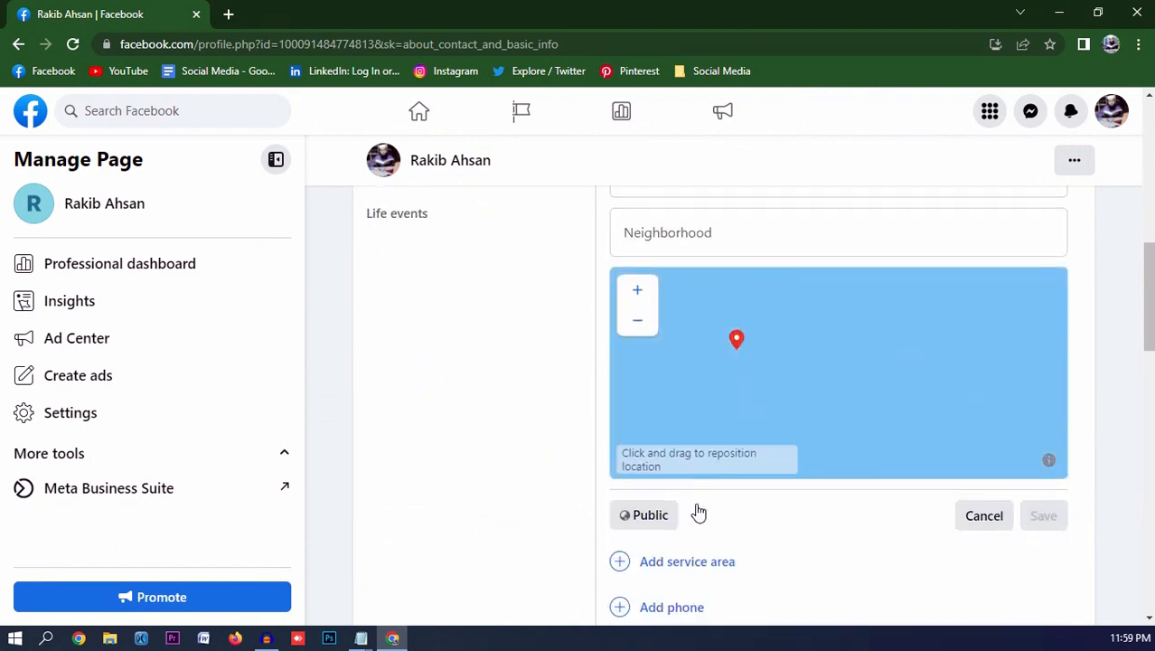
pyautogui.click(988, 362)
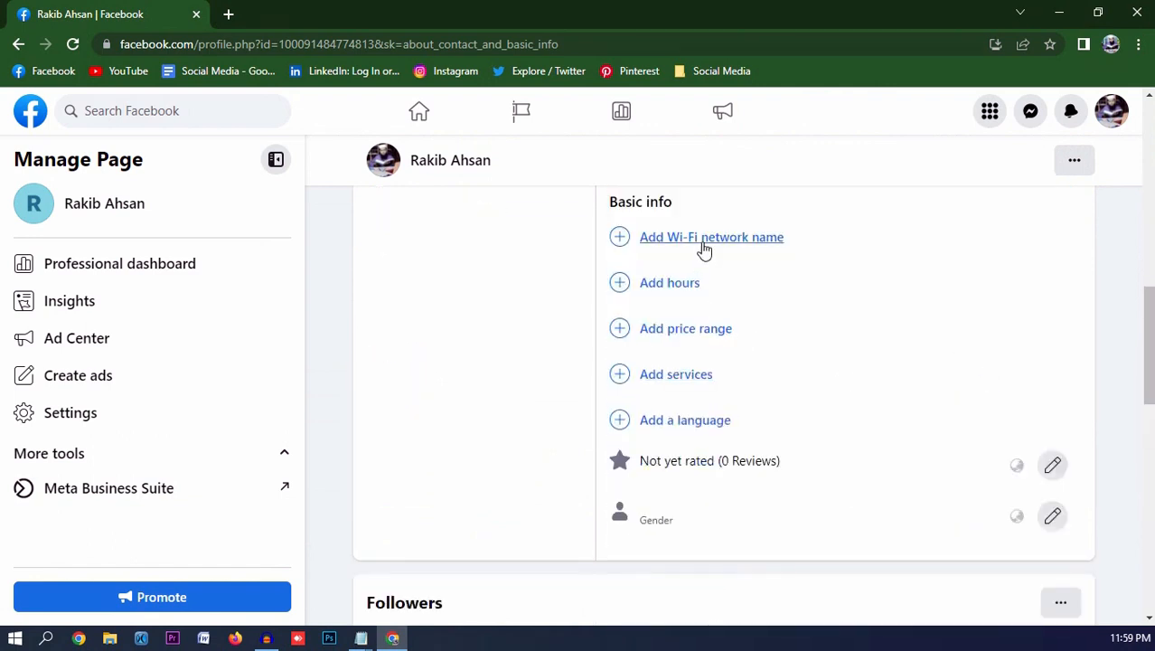
pyautogui.scroll(2, 703, 249)
pyautogui.scroll(4, 707, 250)
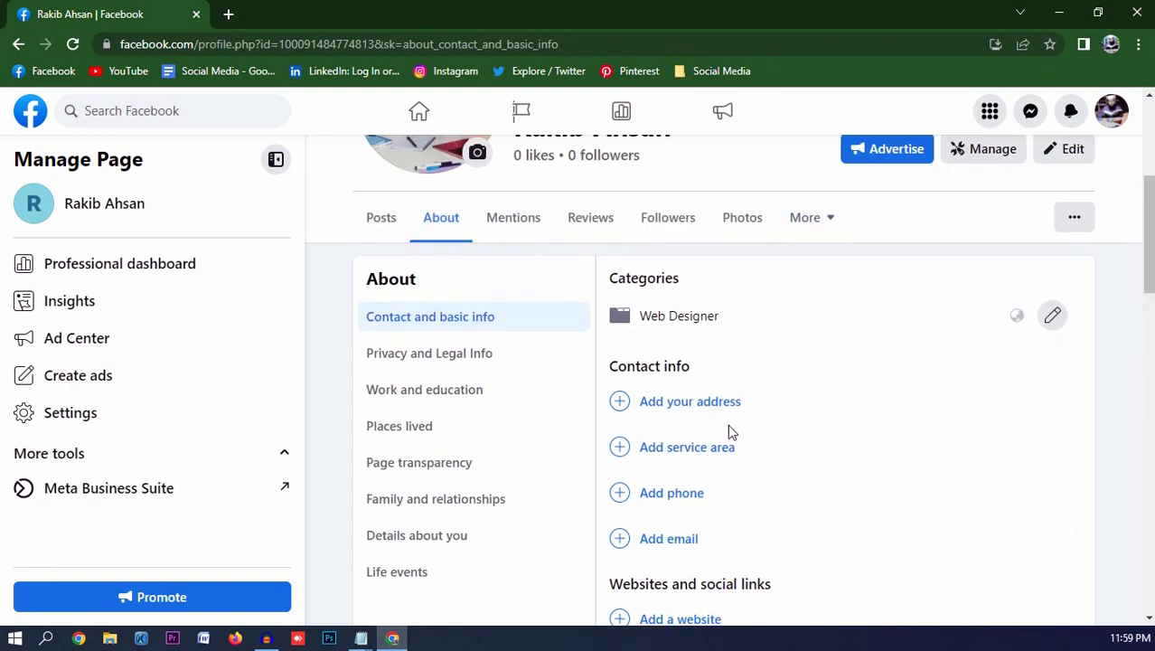
pyautogui.scroll(-1, 729, 431)
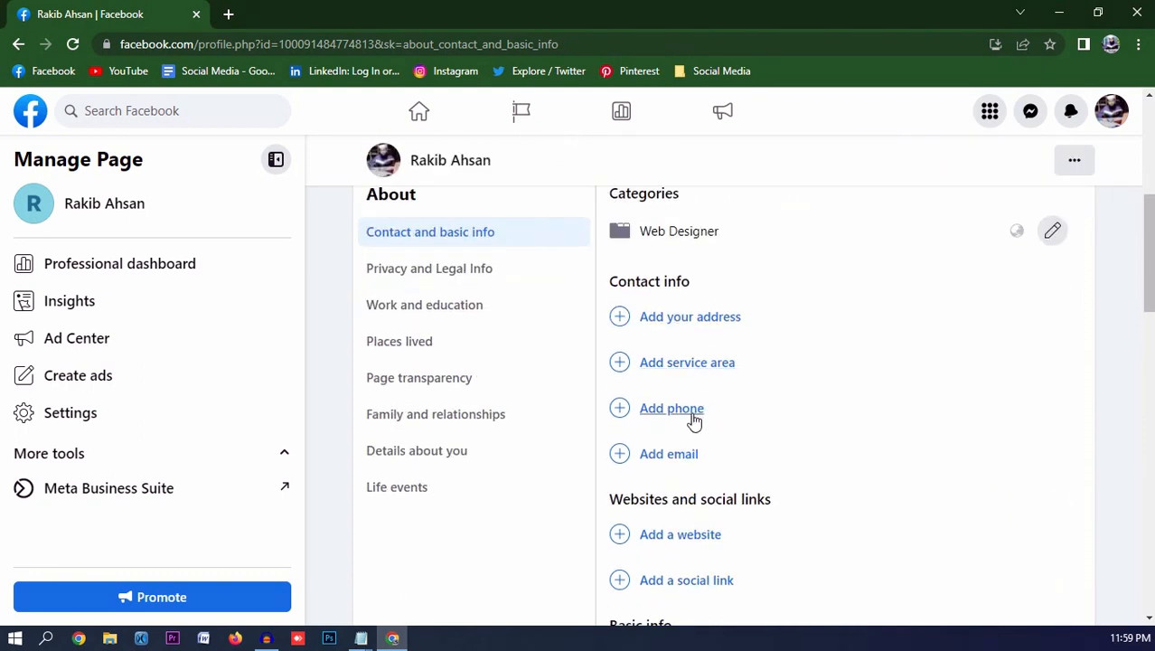
# - Add the Page's mobile phone number to contact info and save it
pyautogui.click(690, 418)
pyautogui.click(698, 412)
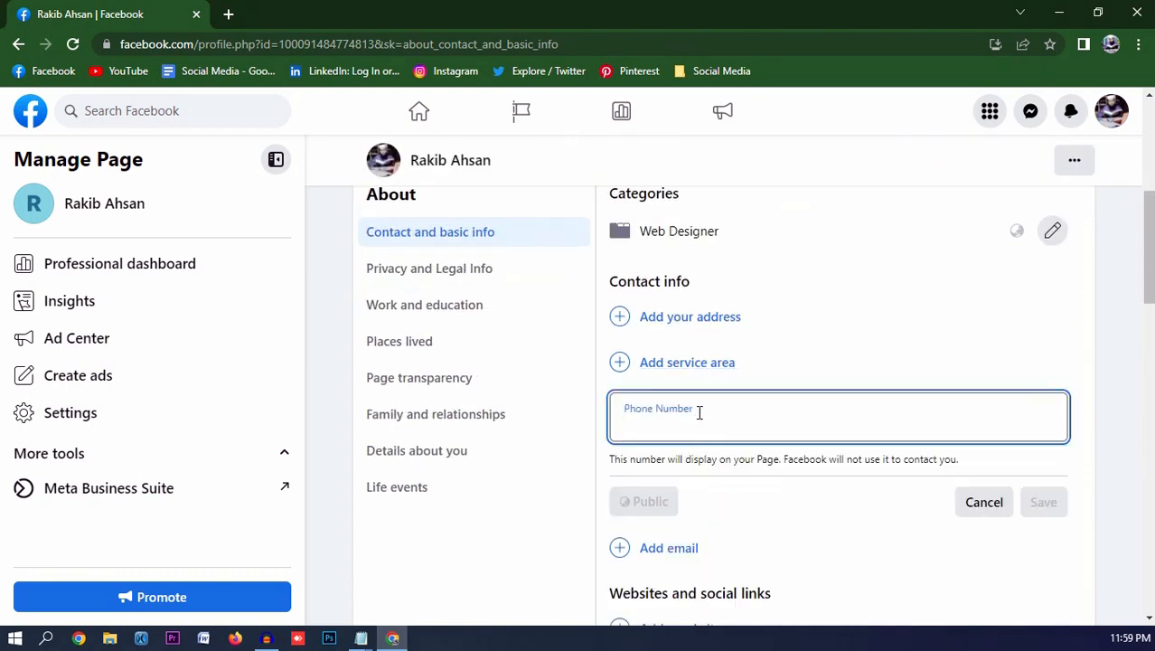
pyautogui.scroll(-1, 1037, 415)
pyautogui.click(1039, 416)
# - Start a website entry and type the Page's website address
pyautogui.click(654, 477)
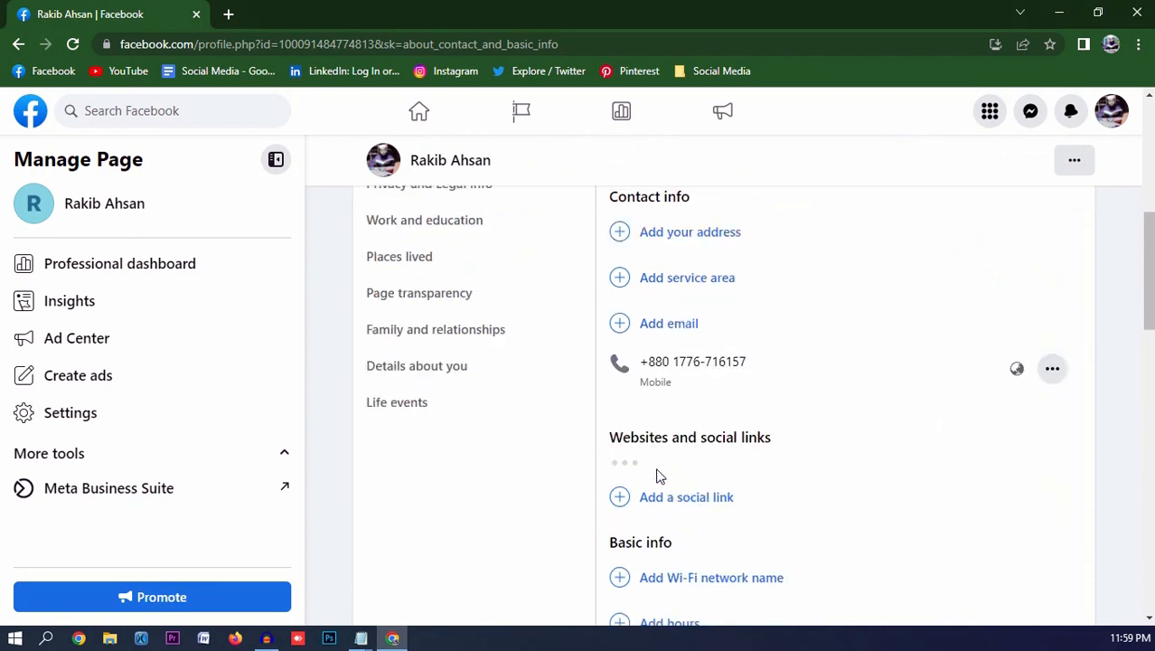
pyautogui.click(713, 475)
pyautogui.write('http')
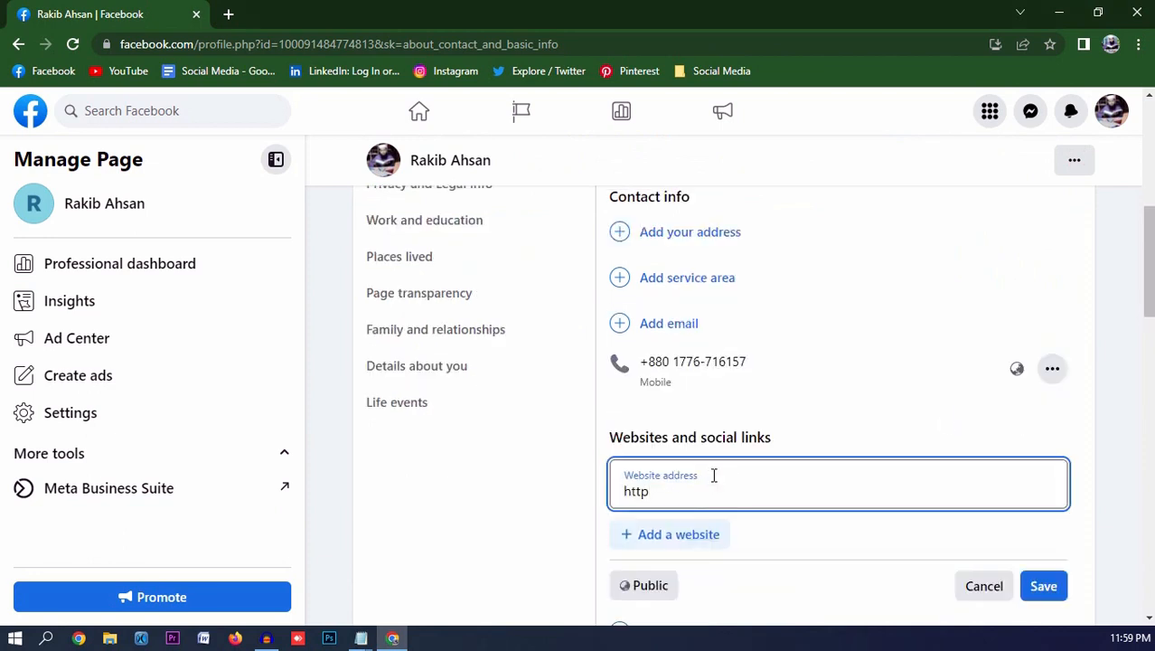
pyautogui.write('s://rakibahsan.com')
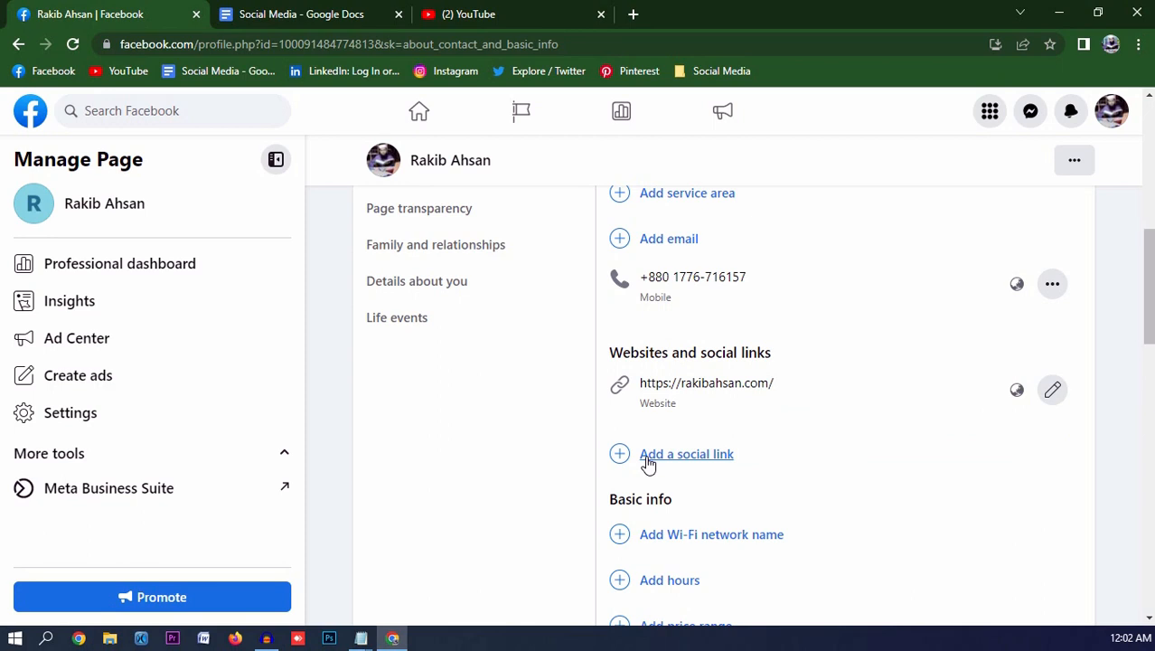
# - Begin a new social link entry with Instagram as the platform
pyautogui.click(647, 464)
pyautogui.click(649, 466)
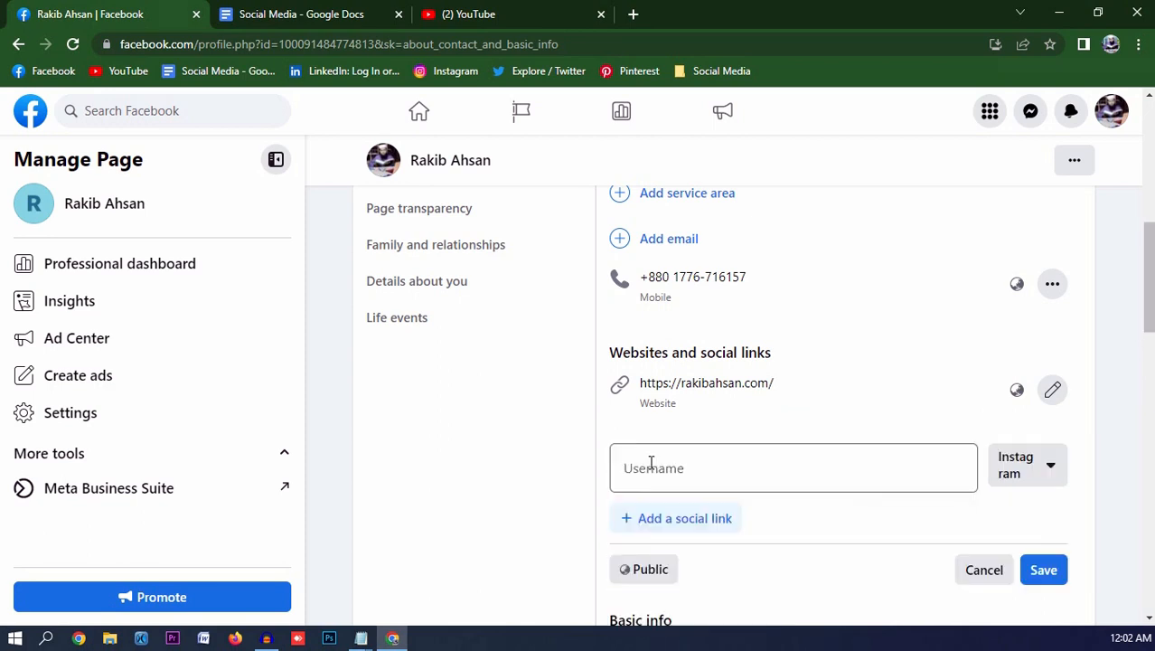
pyautogui.click(1049, 467)
pyautogui.scroll(-1, 994, 497)
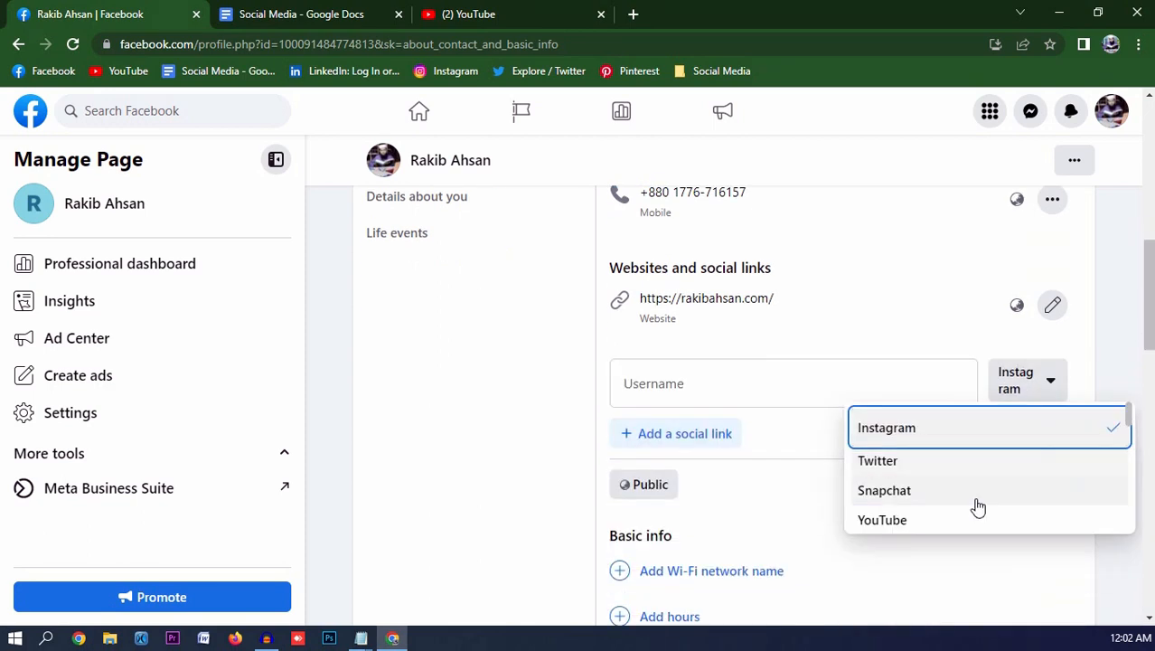
pyautogui.click(961, 431)
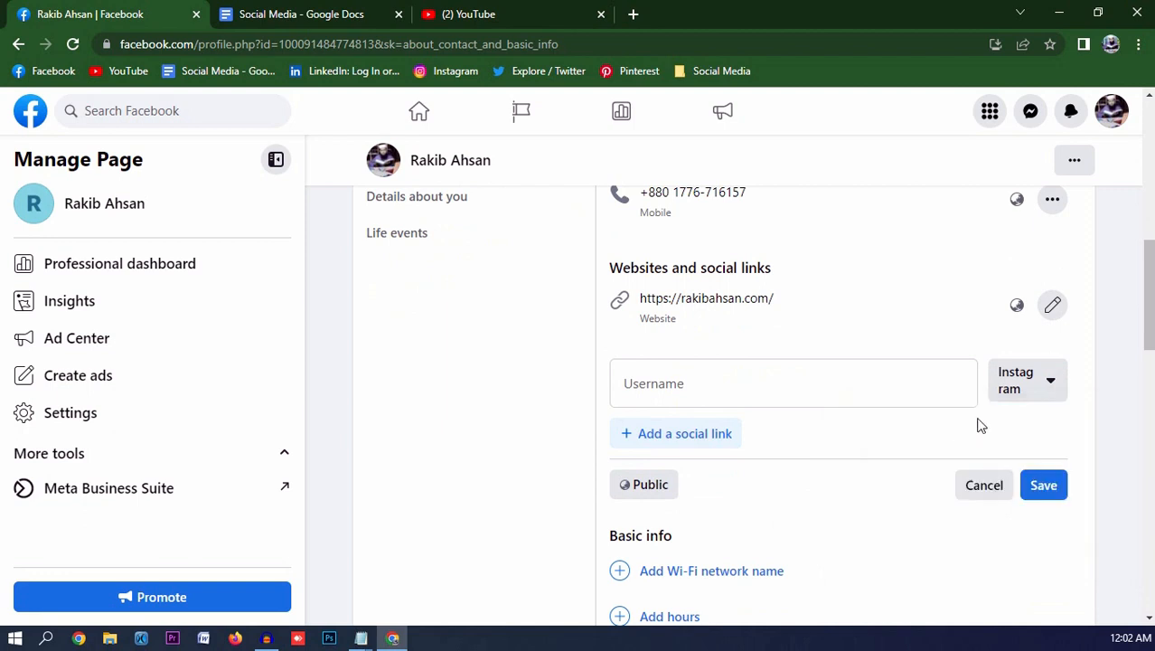
pyautogui.click(759, 395)
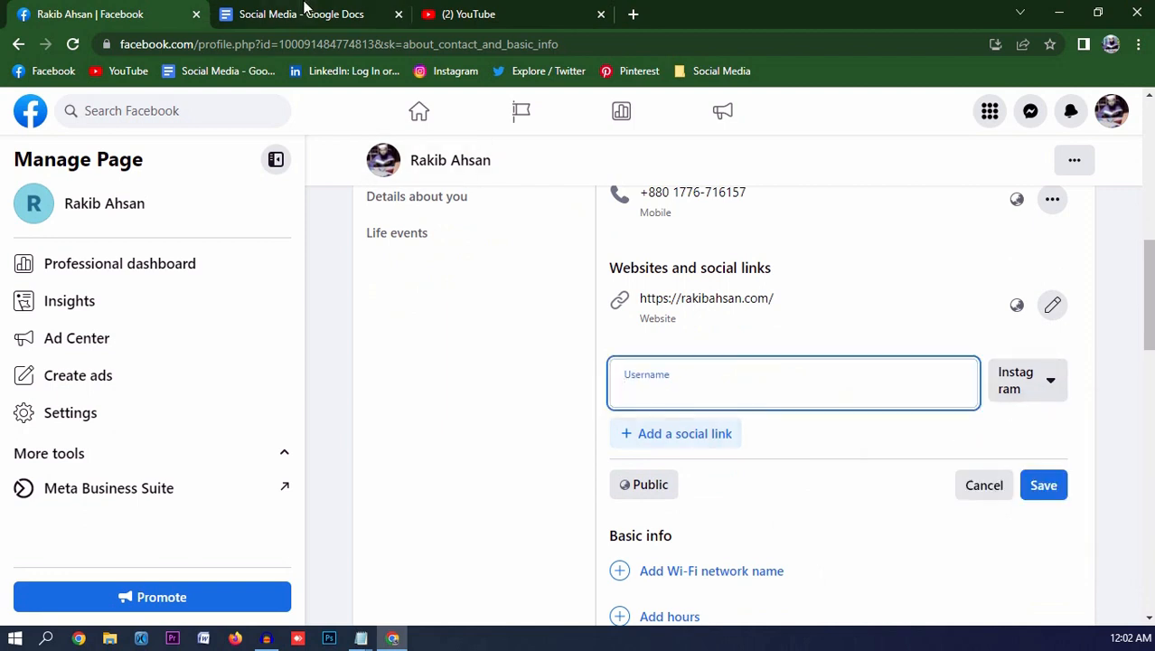
pyautogui.click(305, 14)
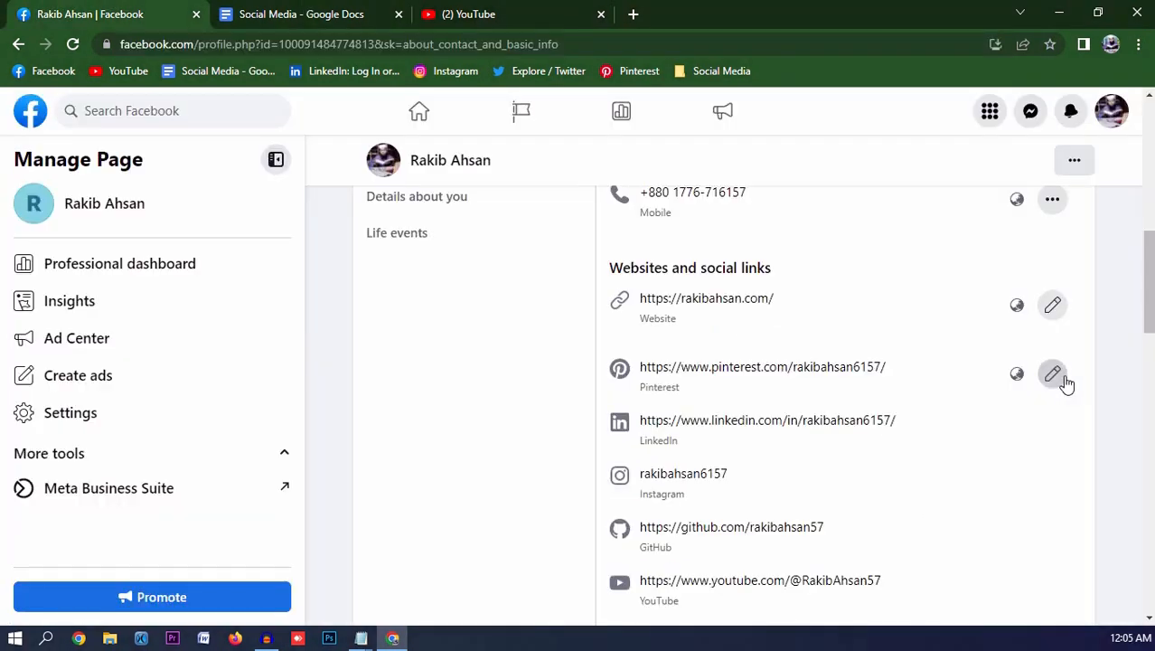
# - Trim the Pinterest and LinkedIn links down to bare usernames
pyautogui.click(1054, 375)
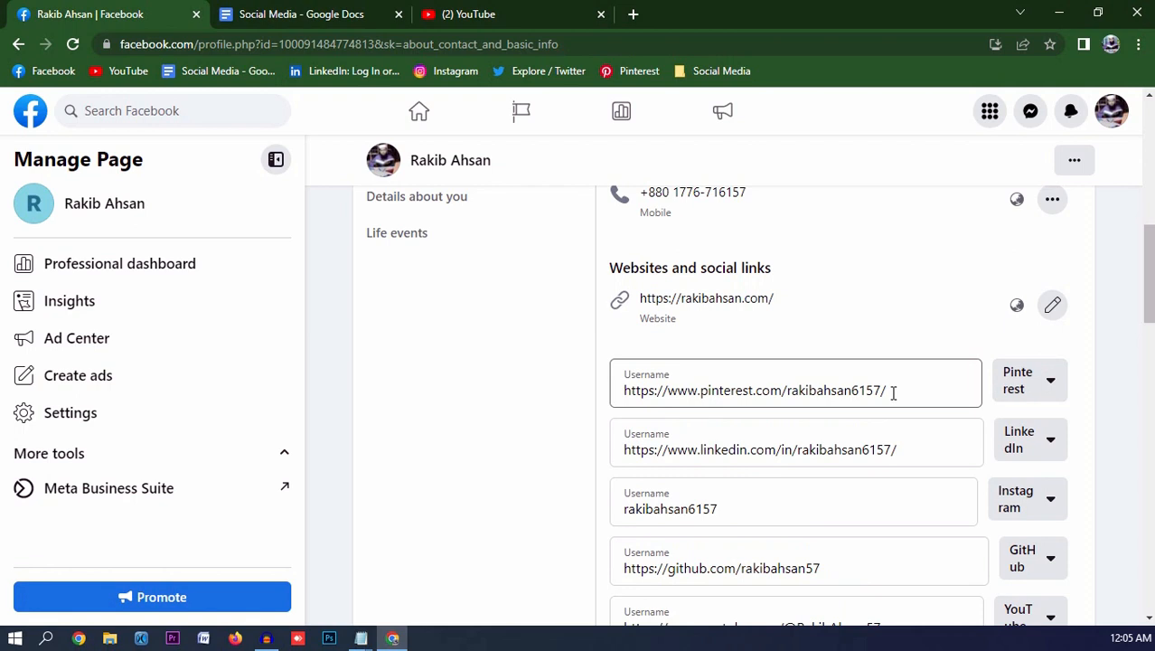
pyautogui.click(788, 389)
pyautogui.hotkey('shift', 'Home')
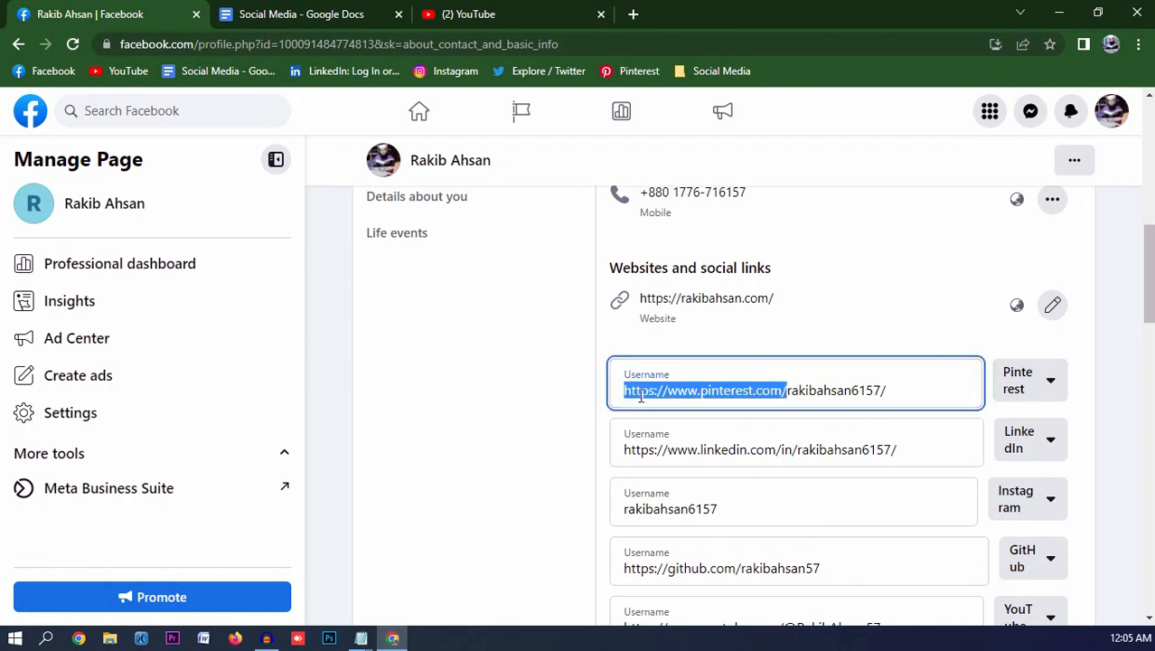
pyautogui.press('BackSpace')
pyautogui.press('End')
pyautogui.press('BackSpace')
pyautogui.click(802, 449)
pyautogui.hotkey('shift', 'Home')
pyautogui.press('BackSpace')
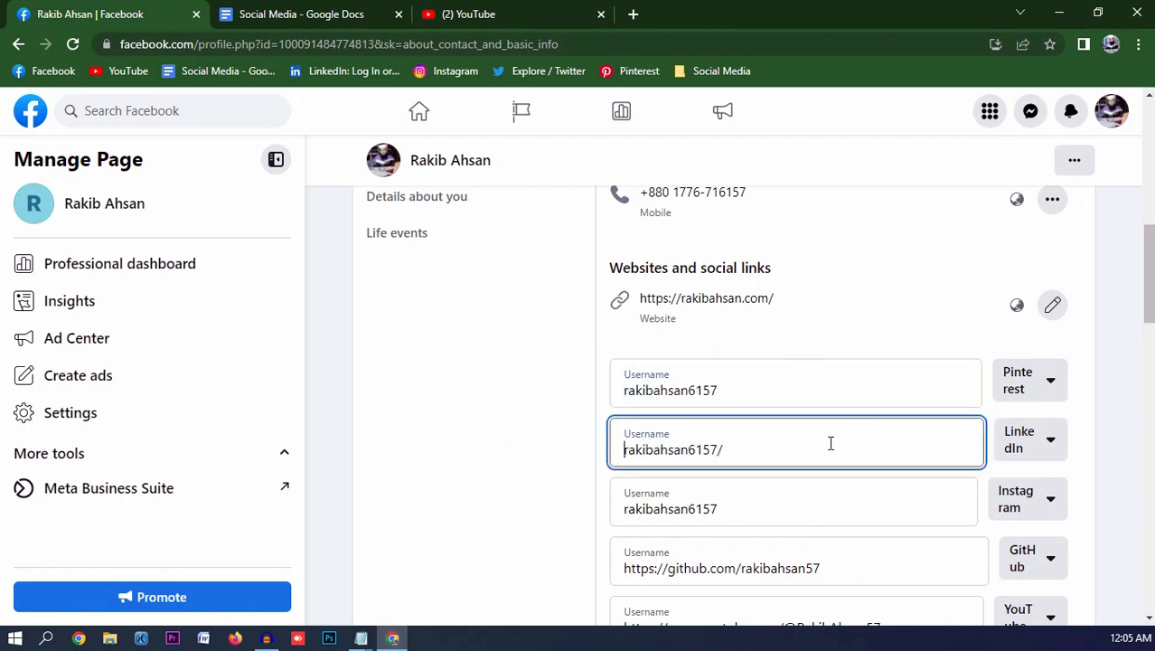
pyautogui.press('End')
# - Strip the web address prefixes from GitHub, YouTube and Twitter, then save the social links
pyautogui.press('BackSpace')
pyautogui.scroll(-2, 774, 465)
pyautogui.click(741, 399)
pyautogui.hotkey('shift', 'Home')
pyautogui.press('BackSpace')
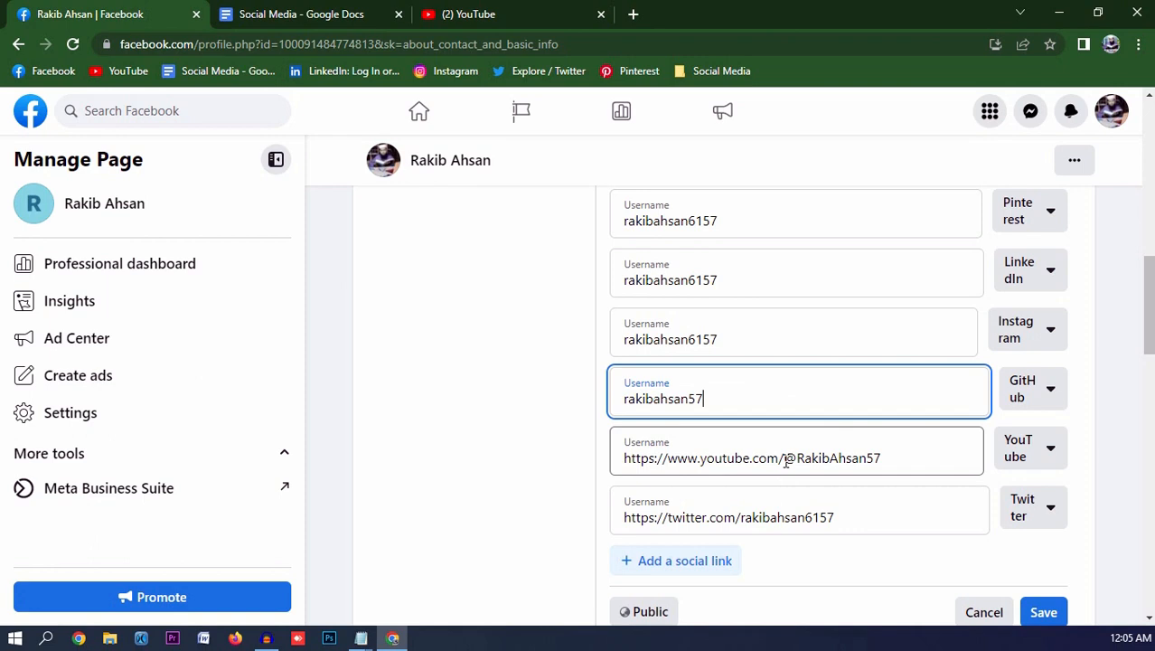
pyautogui.moveTo(795, 458); pyautogui.dragTo(615, 459)
pyautogui.press('BackSpace')
pyautogui.moveTo(740, 517); pyautogui.dragTo(545, 521)
pyautogui.press('BackSpace')
pyautogui.scroll(-2, 545, 522)
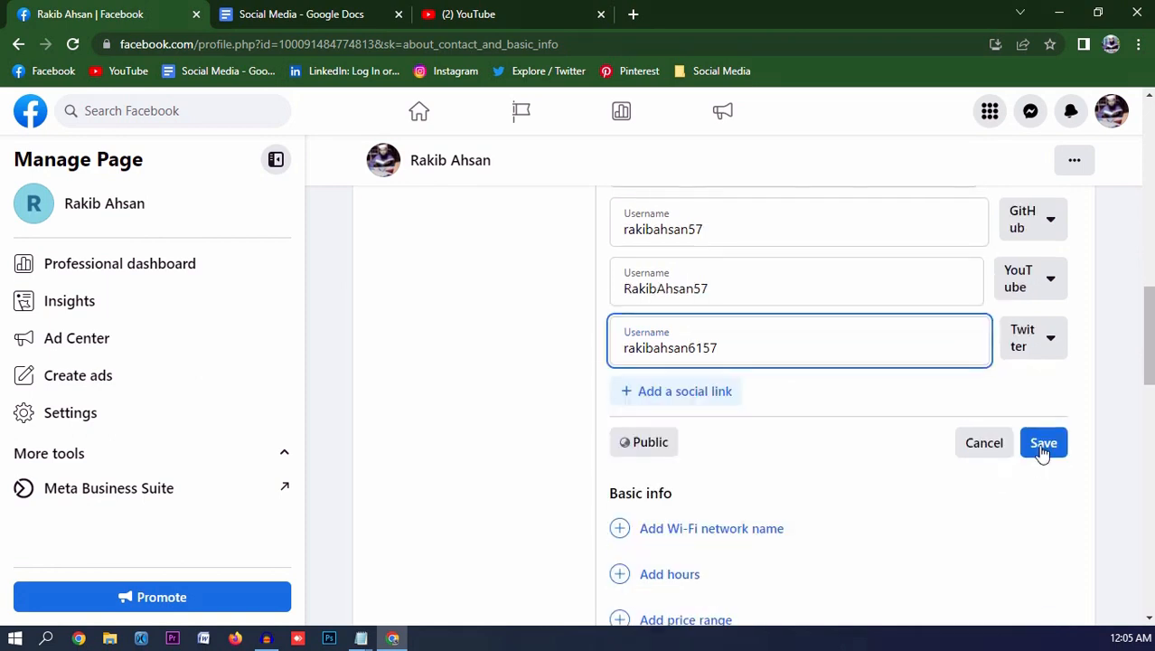
pyautogui.click(1041, 441)
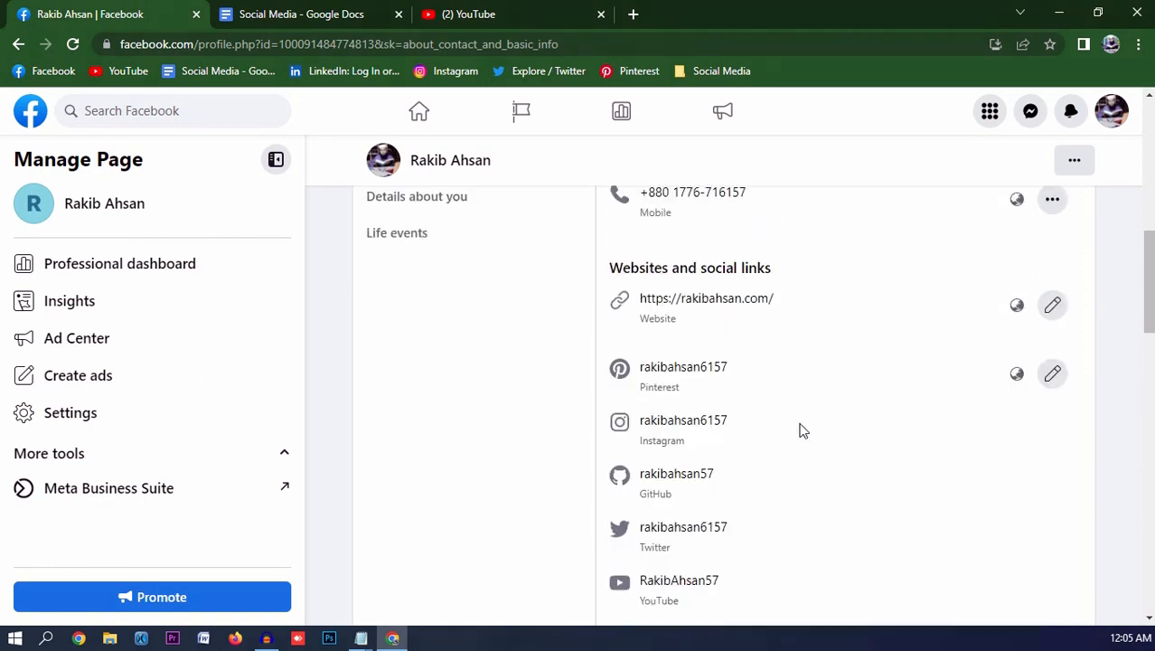
# - Scroll down to basic info and start editing the gender
pyautogui.scroll(-2, 671, 349)
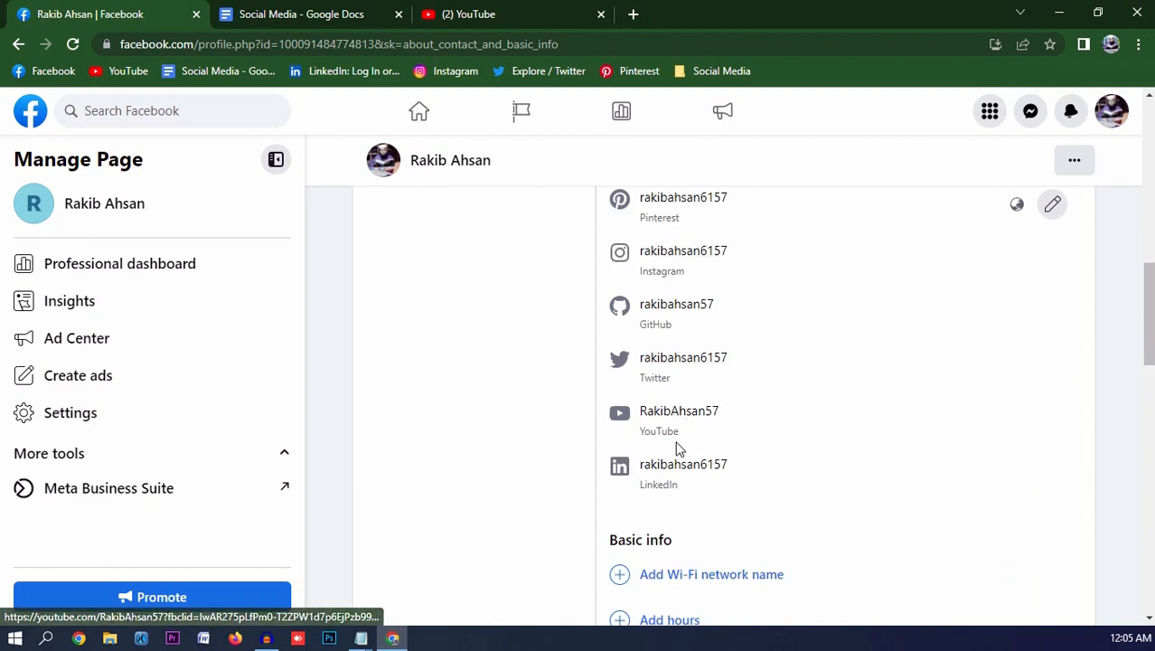
pyautogui.scroll(1, 723, 446)
pyautogui.scroll(1, 680, 366)
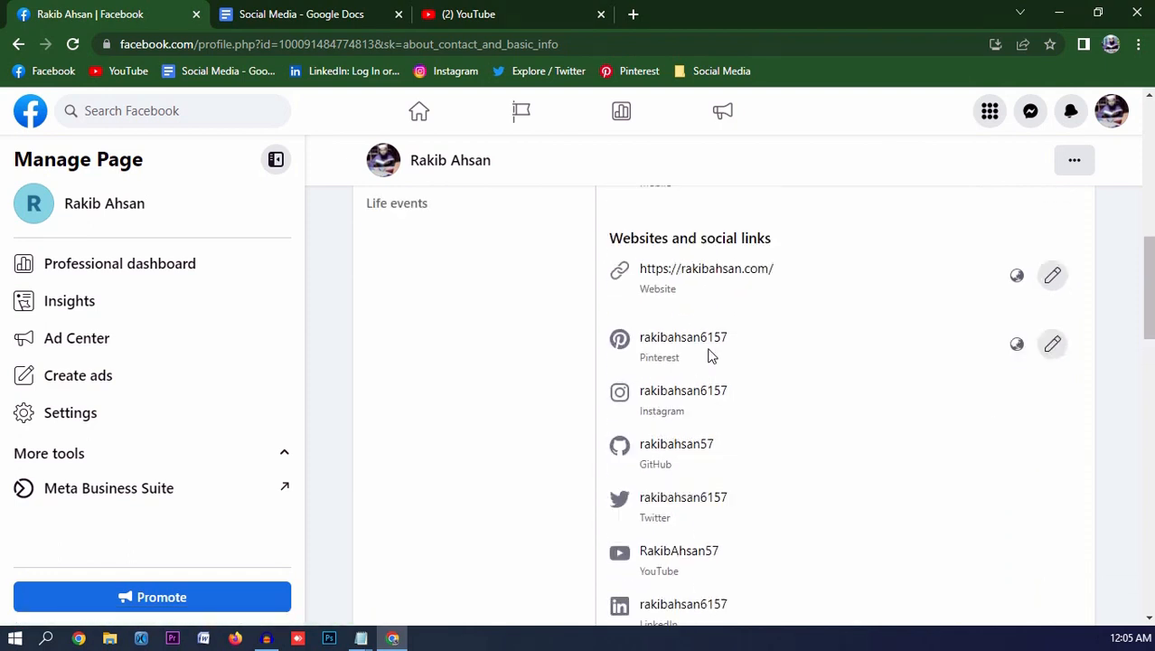
pyautogui.scroll(-3, 714, 371)
pyautogui.scroll(-2, 718, 380)
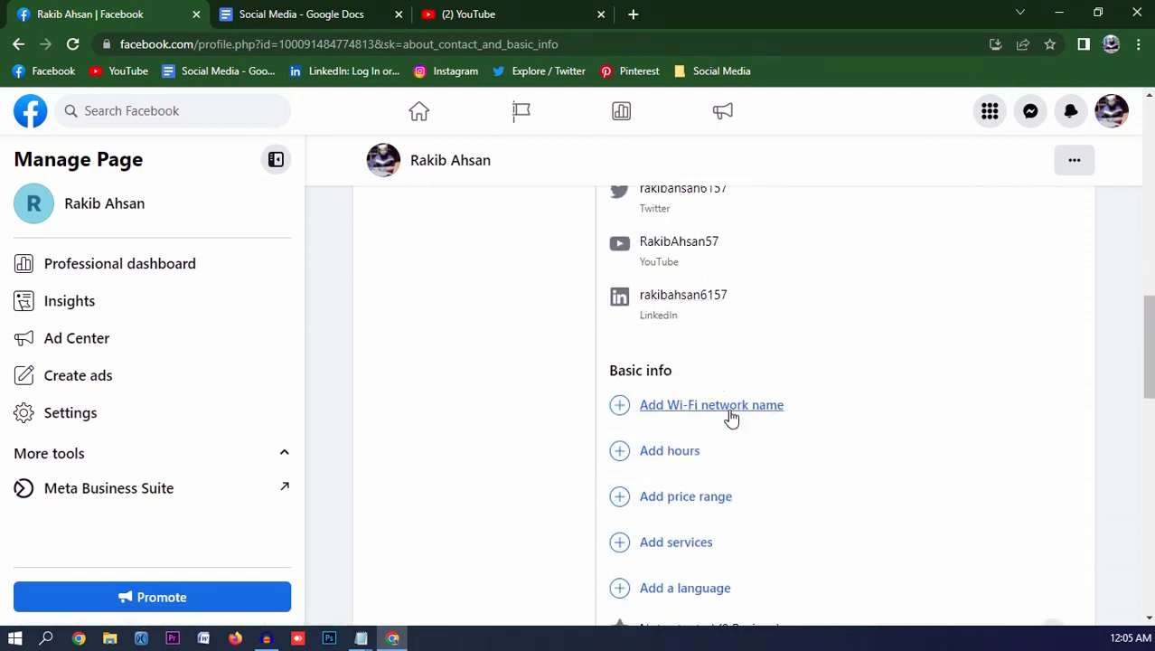
pyautogui.scroll(-2, 761, 421)
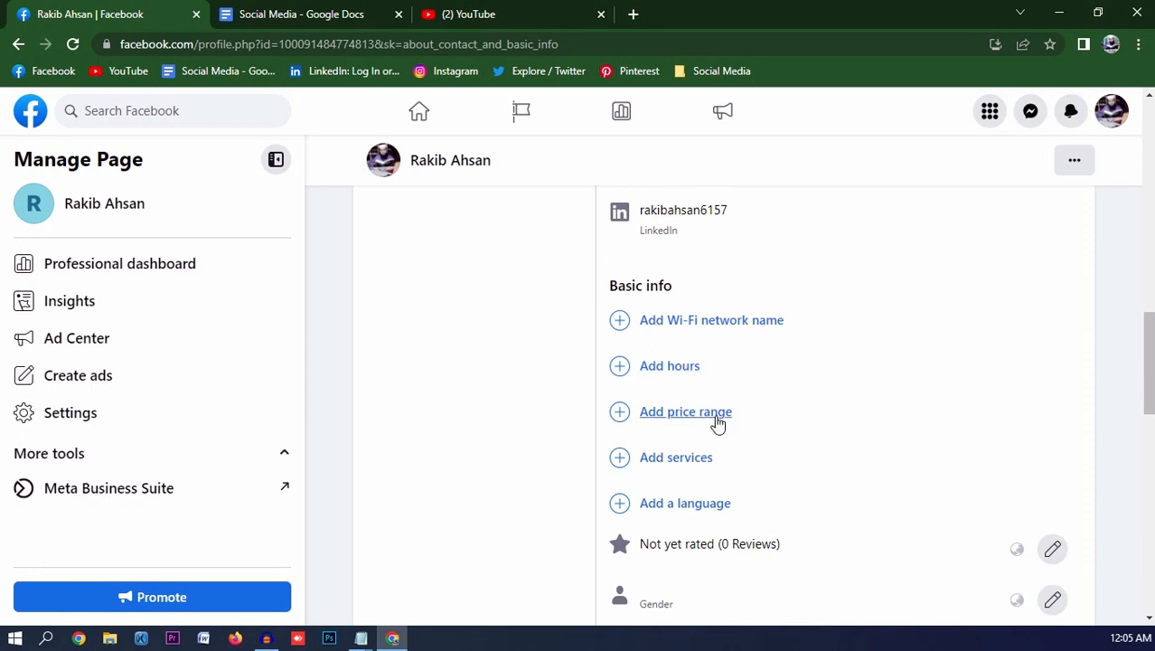
pyautogui.scroll(-1, 748, 431)
pyautogui.scroll(-1, 717, 413)
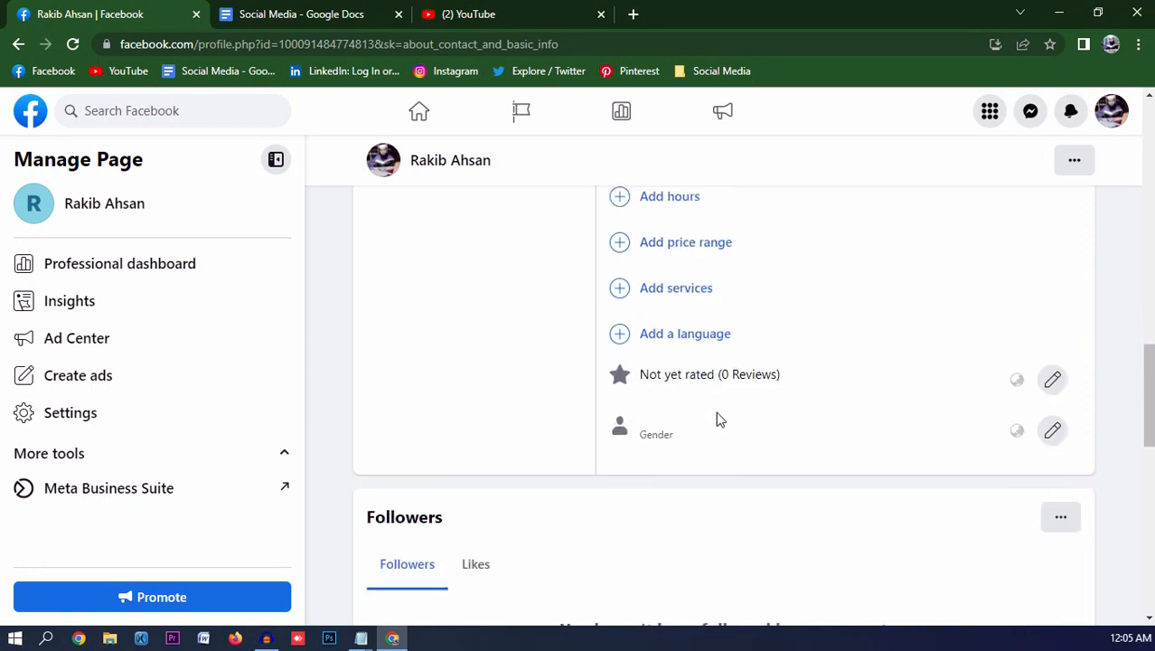
pyautogui.click(1053, 430)
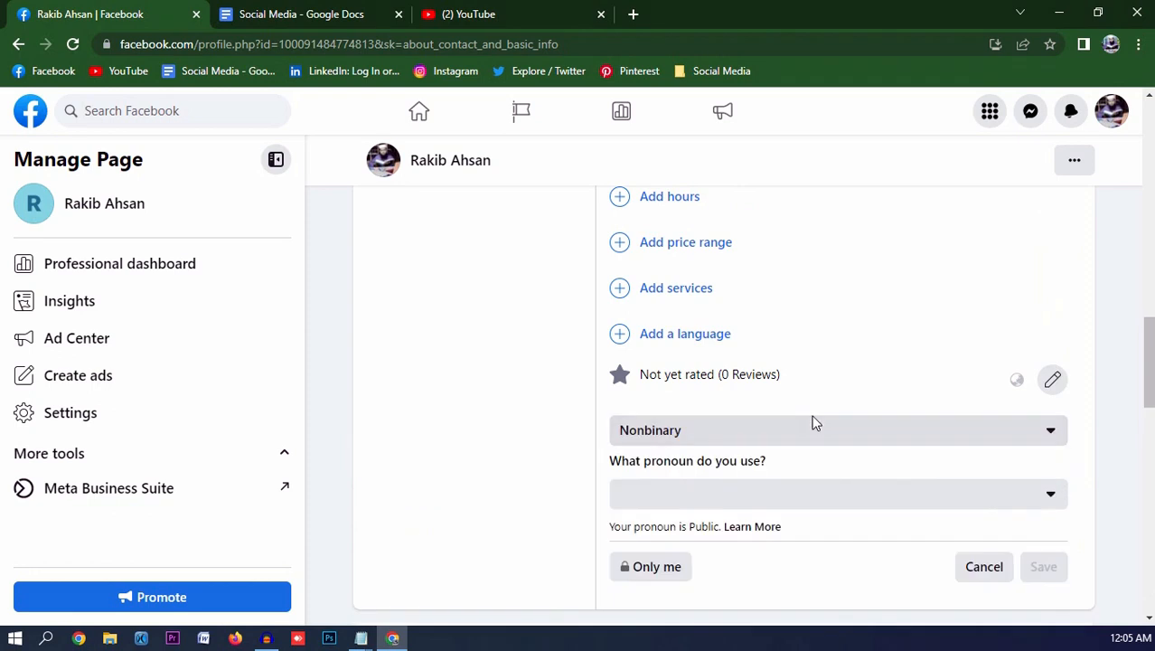
# - Choose Male, tick Show on my timeline, and save
pyautogui.scroll(-1, 768, 434)
pyautogui.click(726, 349)
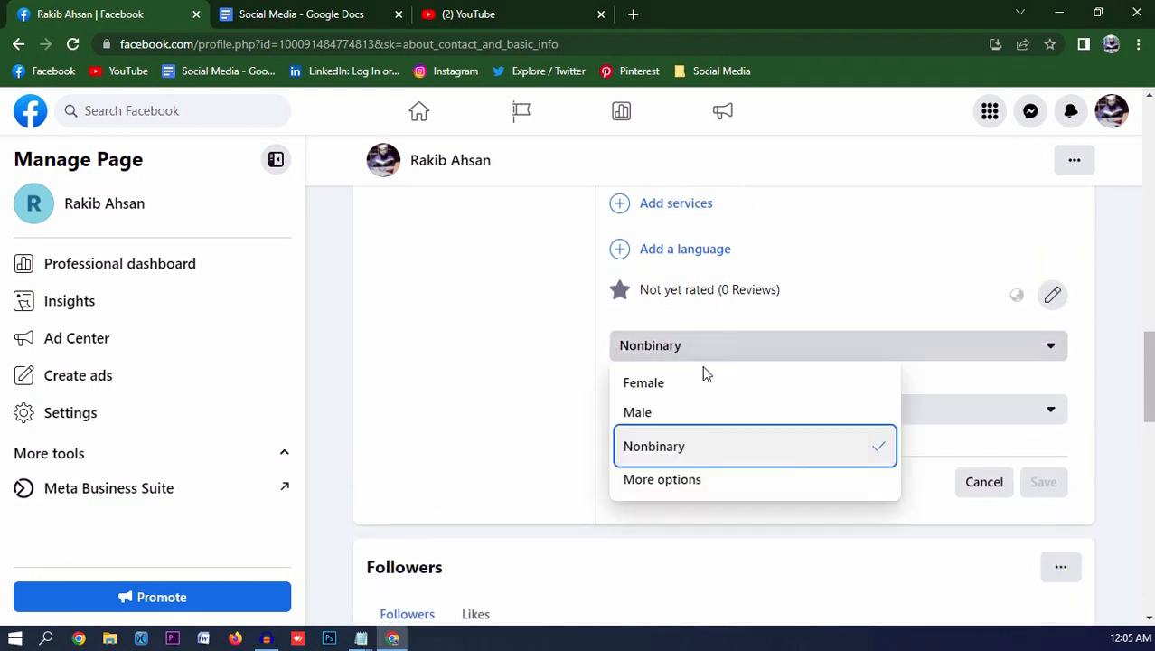
pyautogui.click(660, 416)
pyautogui.click(621, 394)
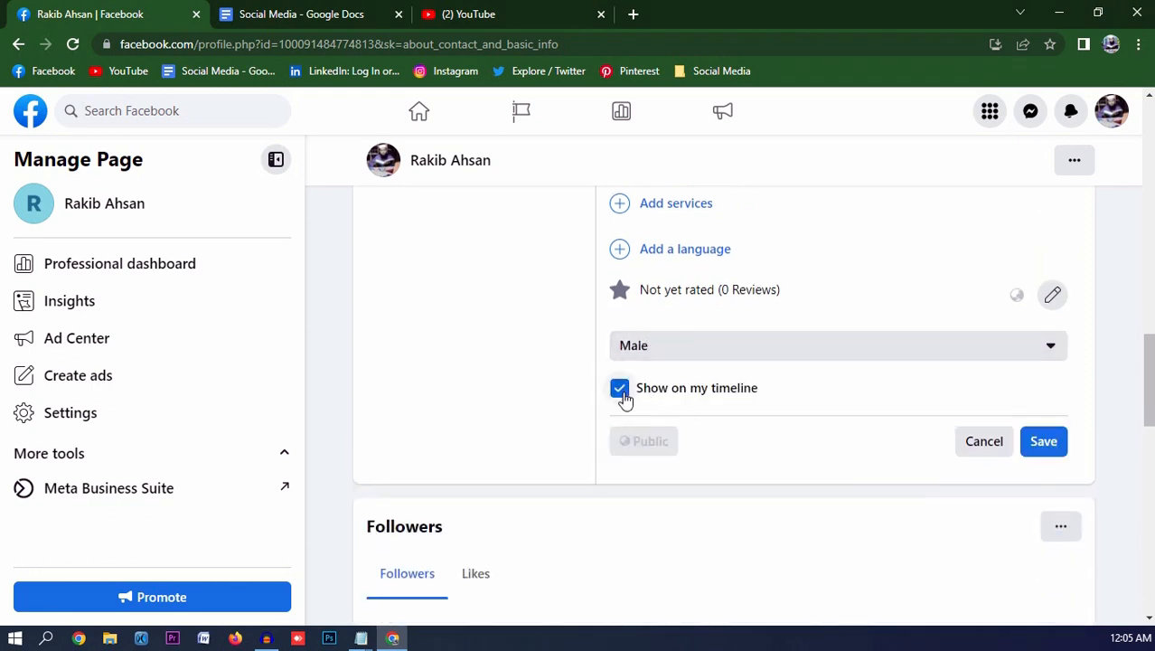
pyautogui.click(622, 398)
pyautogui.click(621, 397)
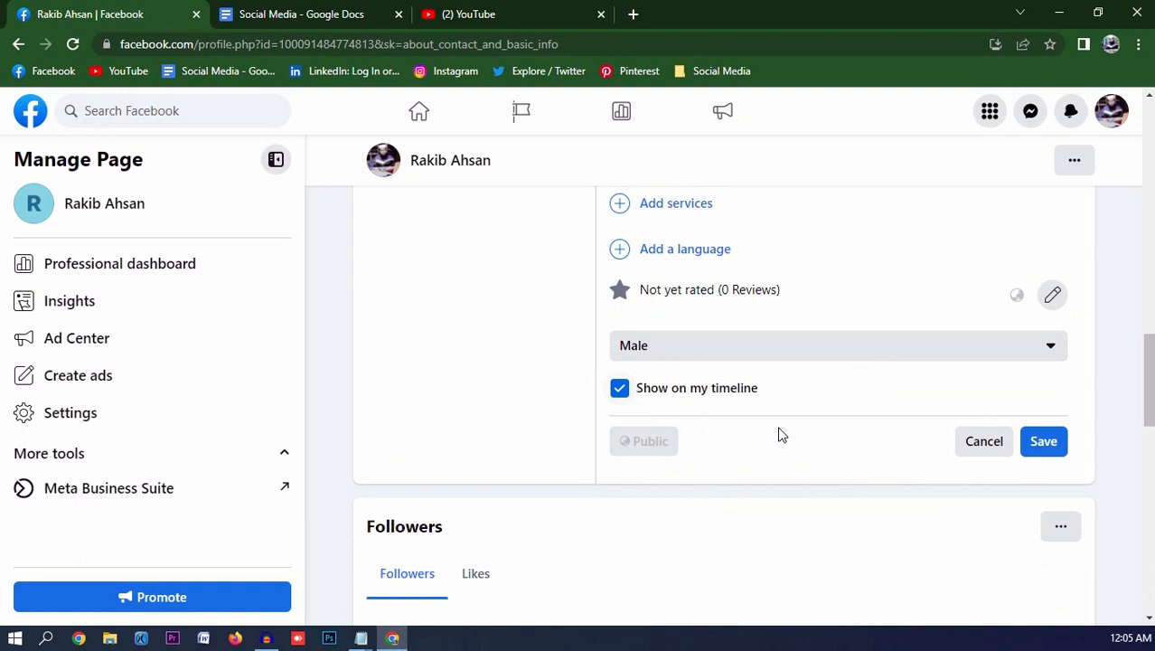
pyautogui.click(1040, 446)
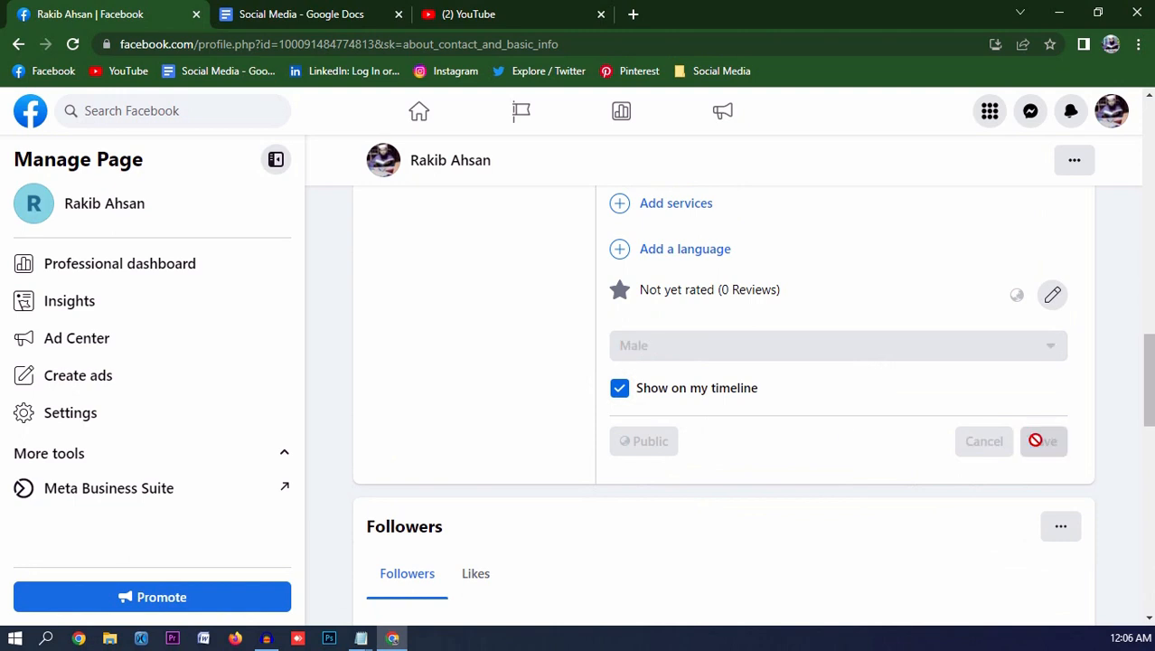
pyautogui.scroll(-4, 519, 493)
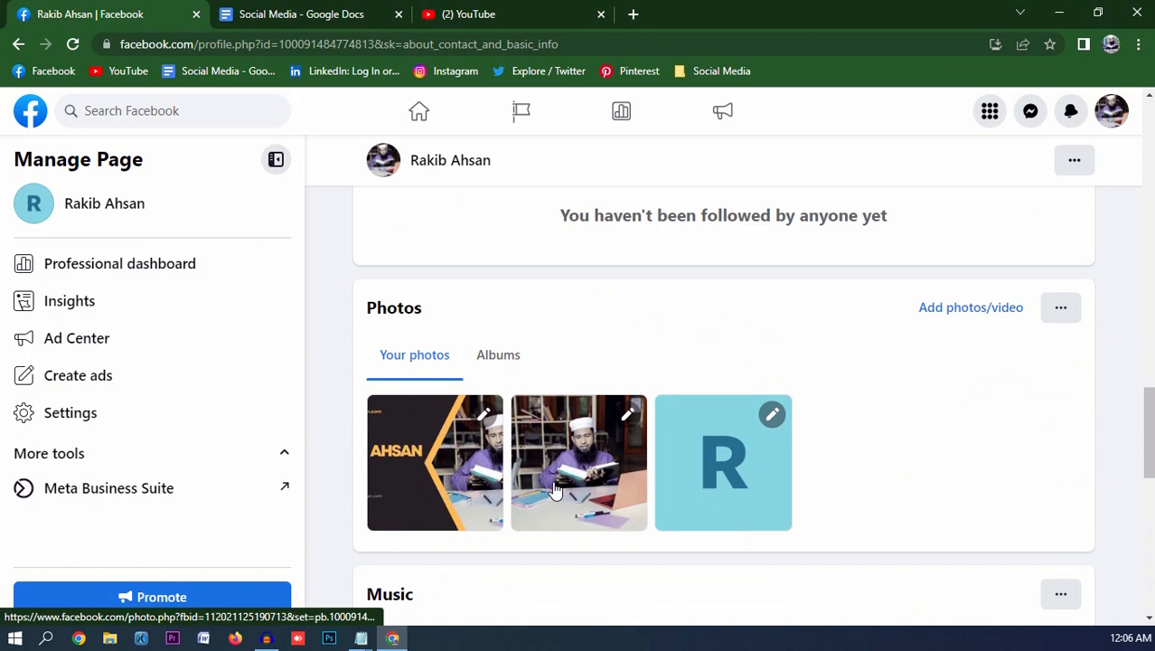
pyautogui.scroll(12, 553, 479)
pyautogui.scroll(3, 553, 484)
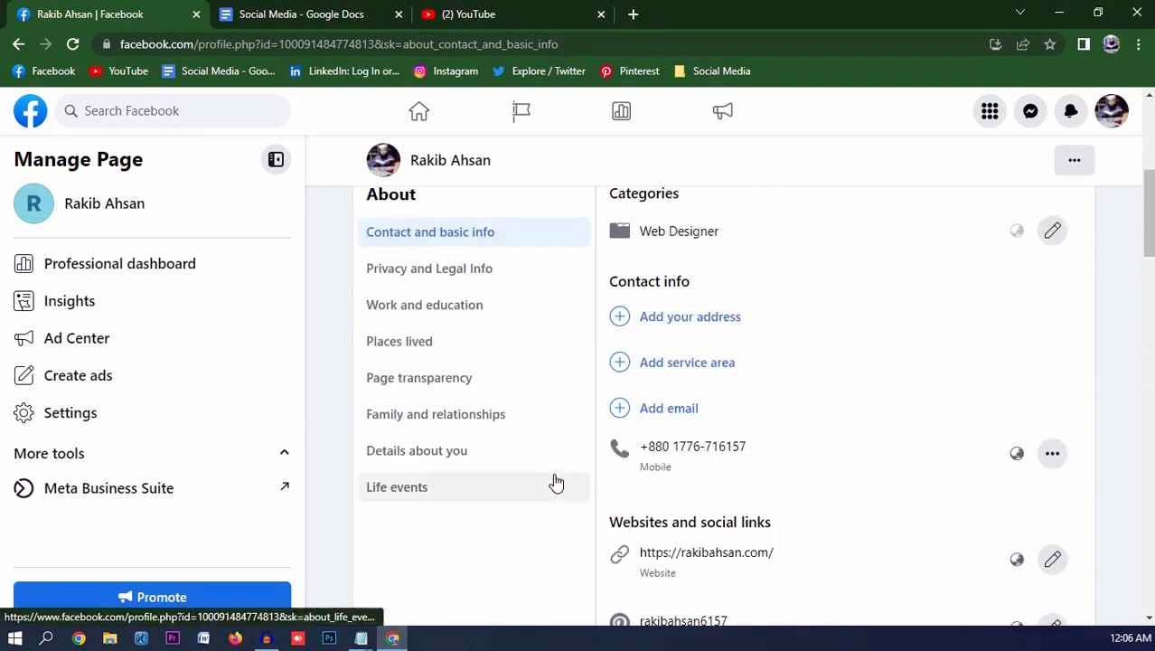
pyautogui.scroll(-1, 484, 388)
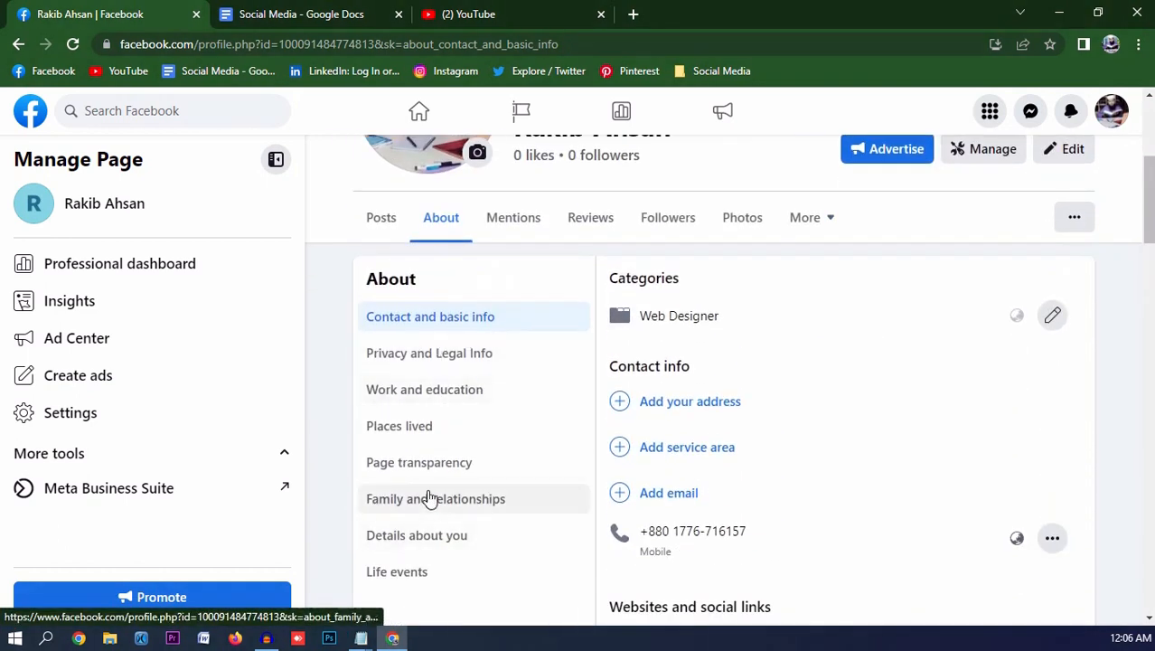
pyautogui.scroll(2, 428, 498)
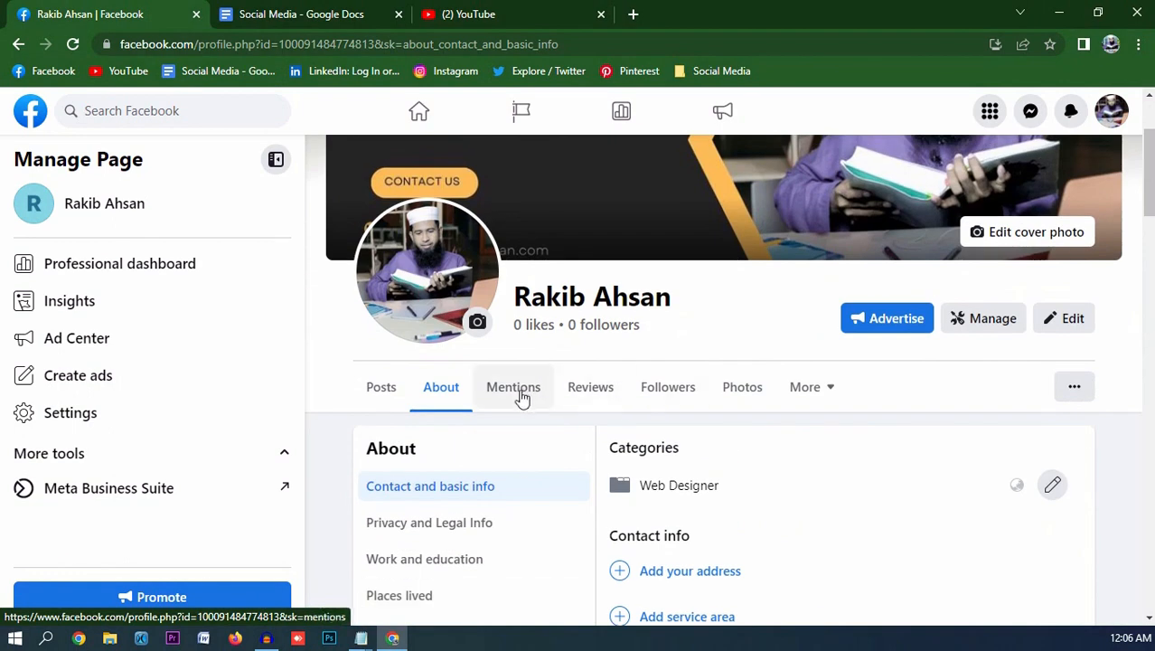
# - Change the Page username to rakibahsan57 in General Page settings, then start entering the account password
pyautogui.click(72, 419)
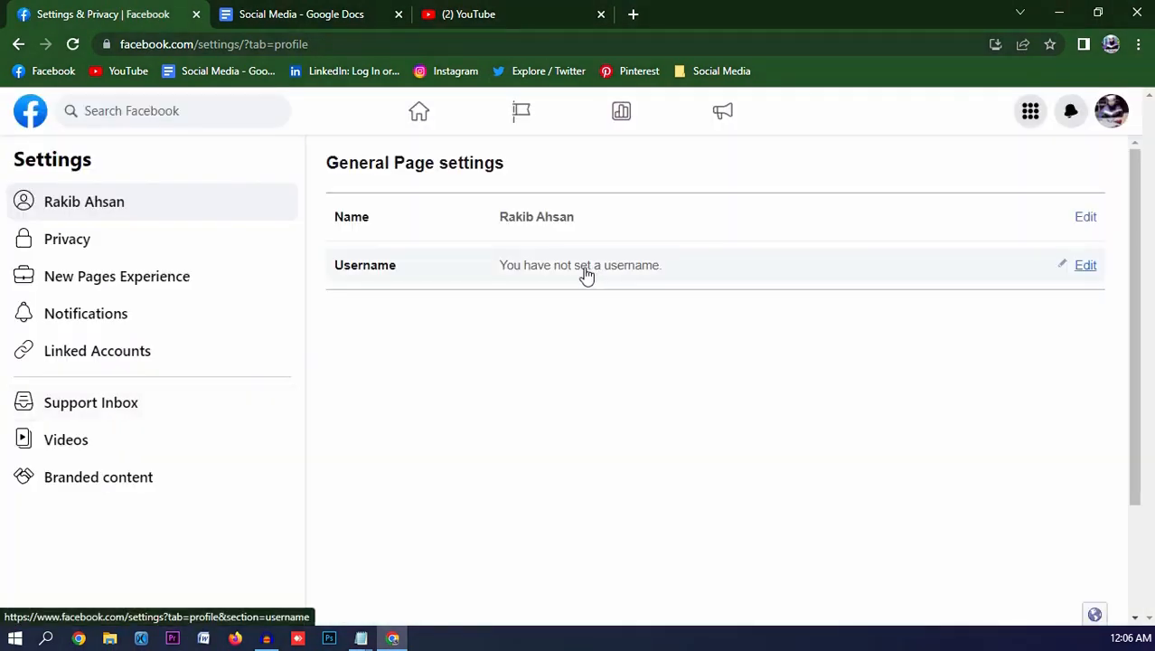
pyautogui.click(1083, 266)
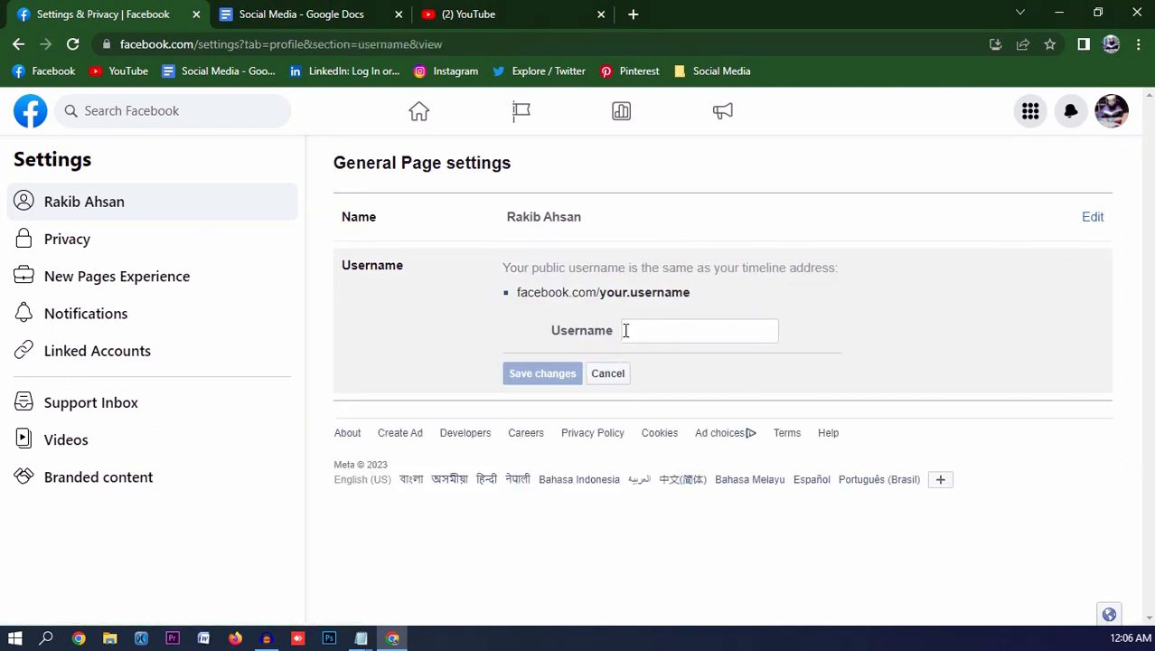
pyautogui.click(609, 374)
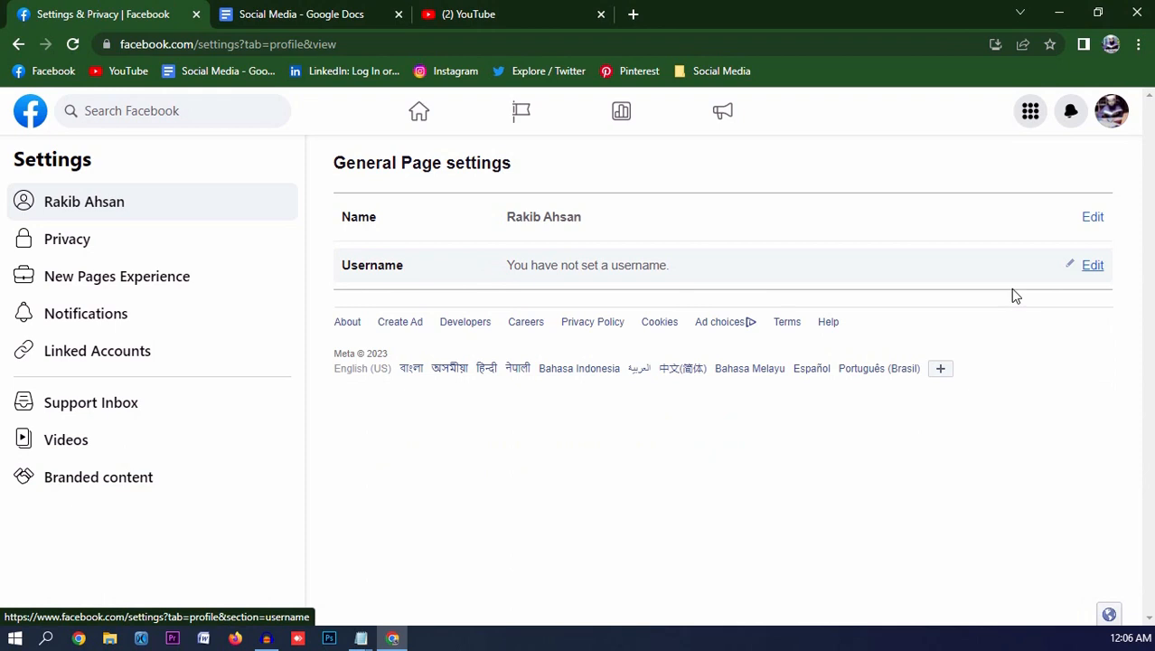
pyautogui.click(1093, 265)
pyautogui.moveTo(516, 291); pyautogui.dragTo(680, 307)
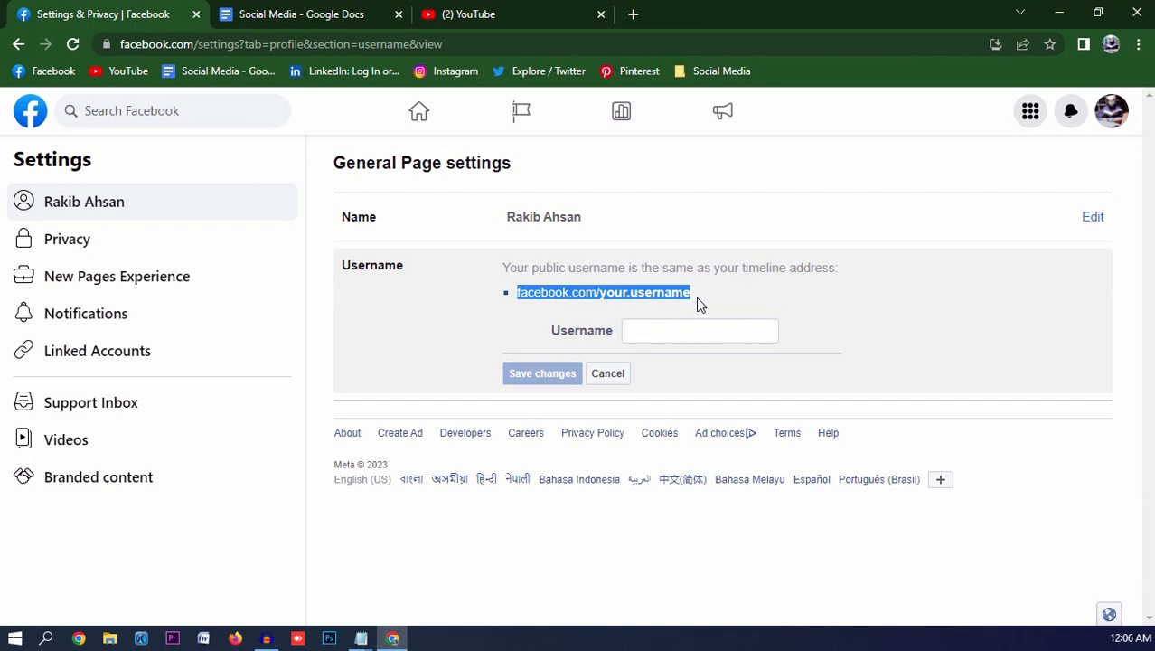
pyautogui.click(673, 337)
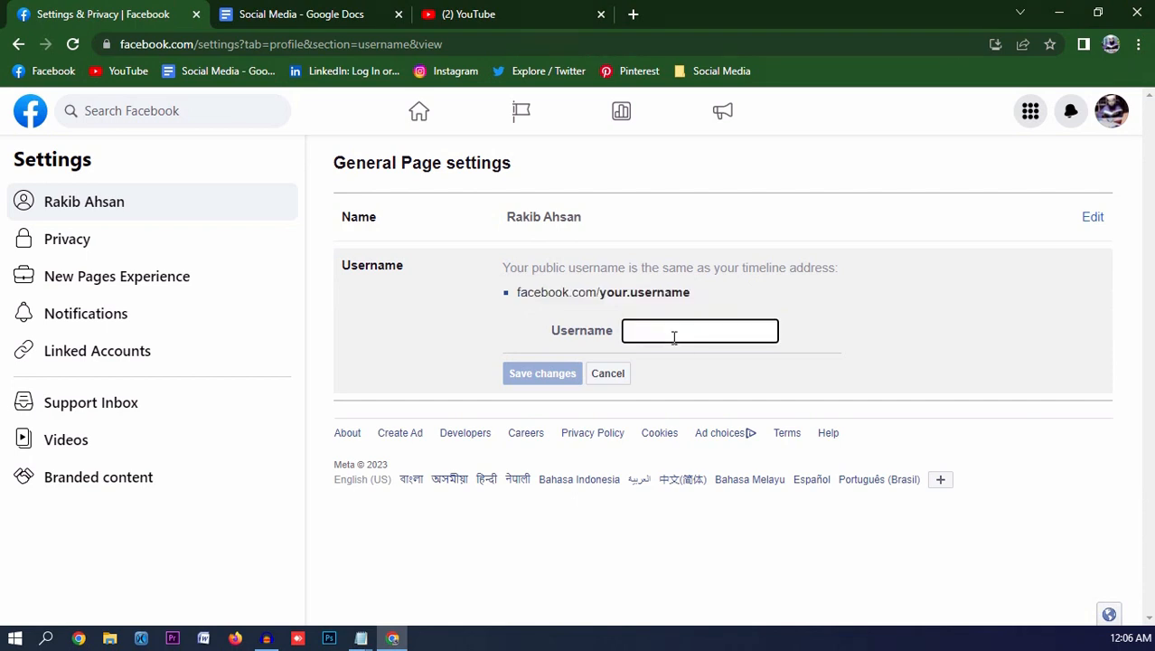
pyautogui.write('rakib')
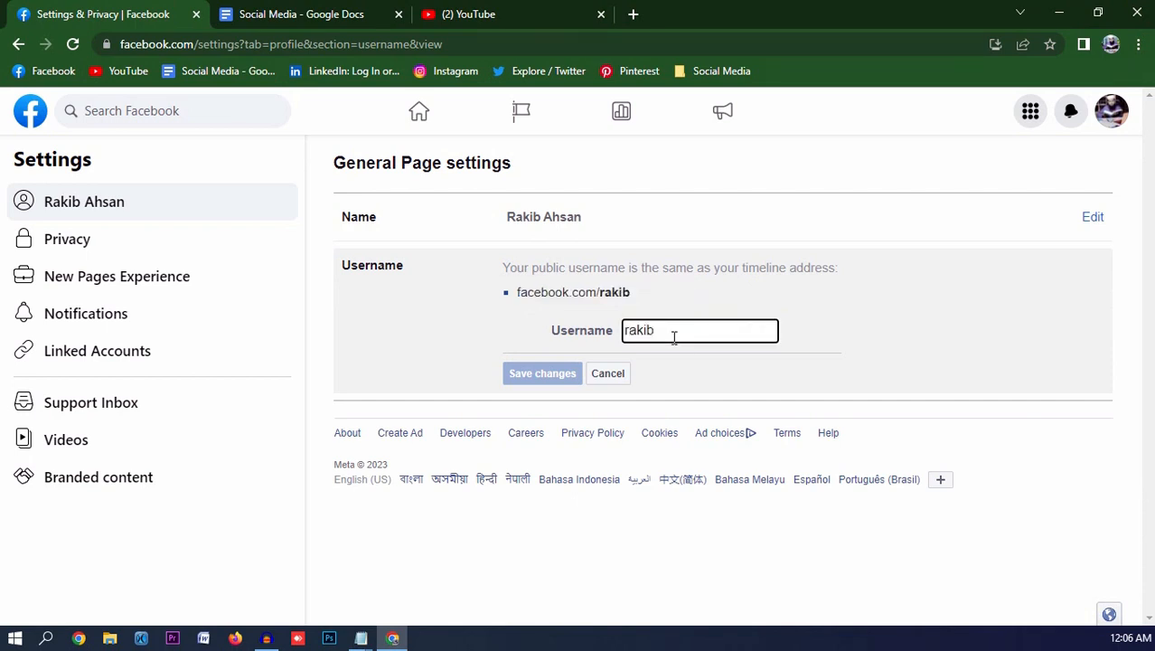
pyautogui.write('ahsan57')
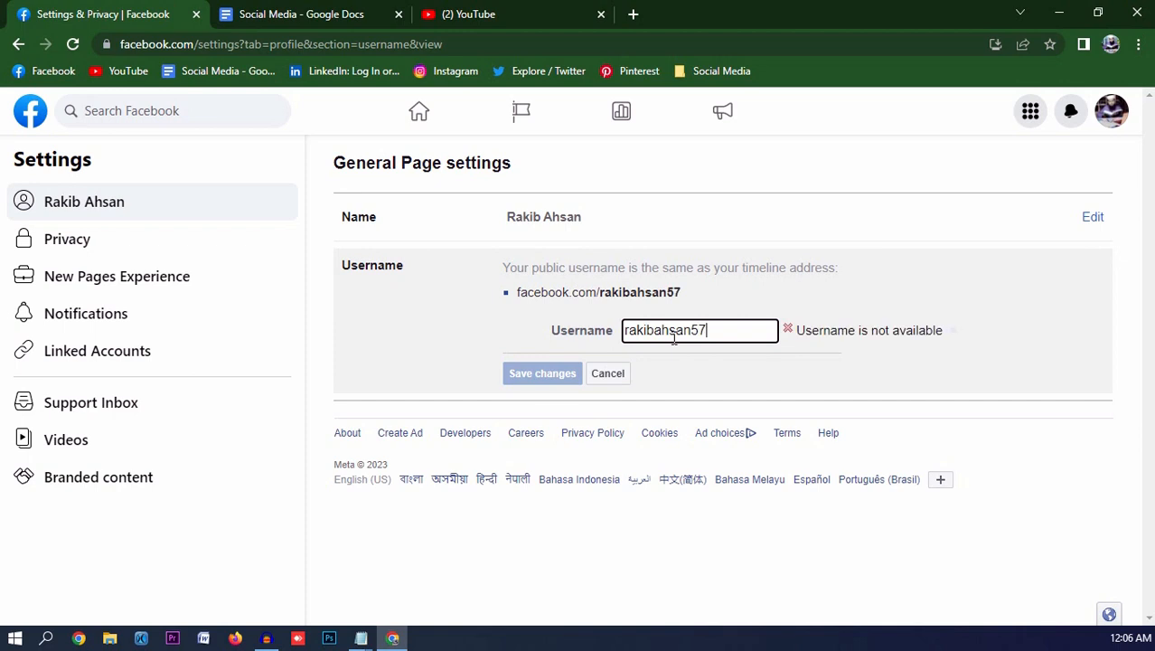
pyautogui.click(534, 378)
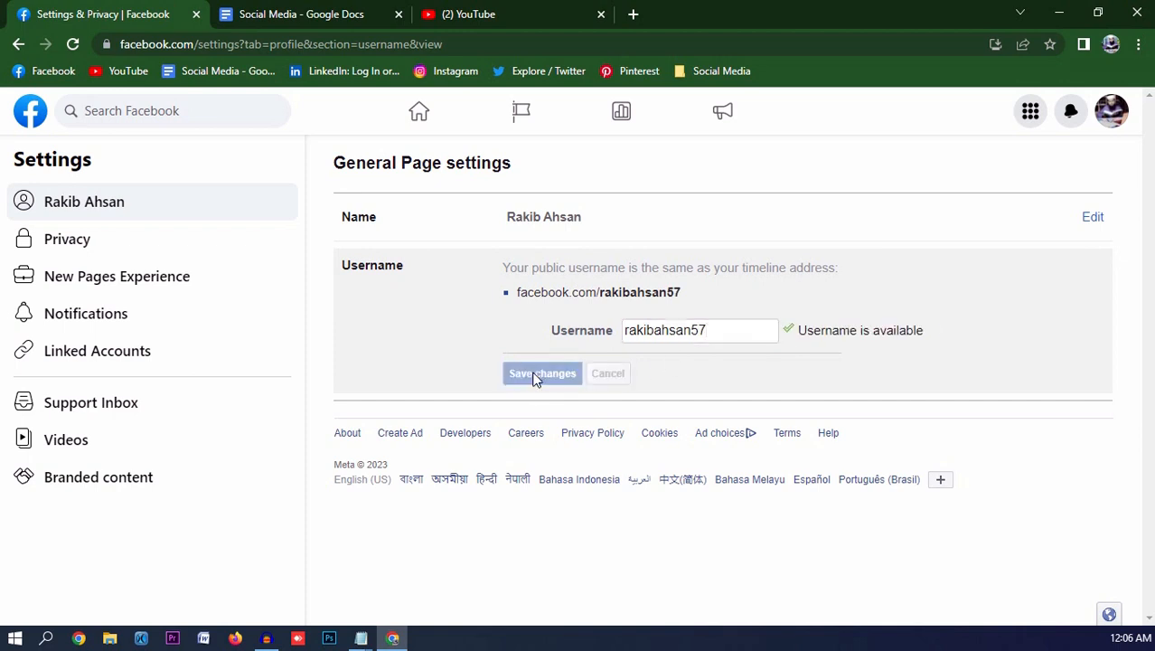
pyautogui.write('•••')
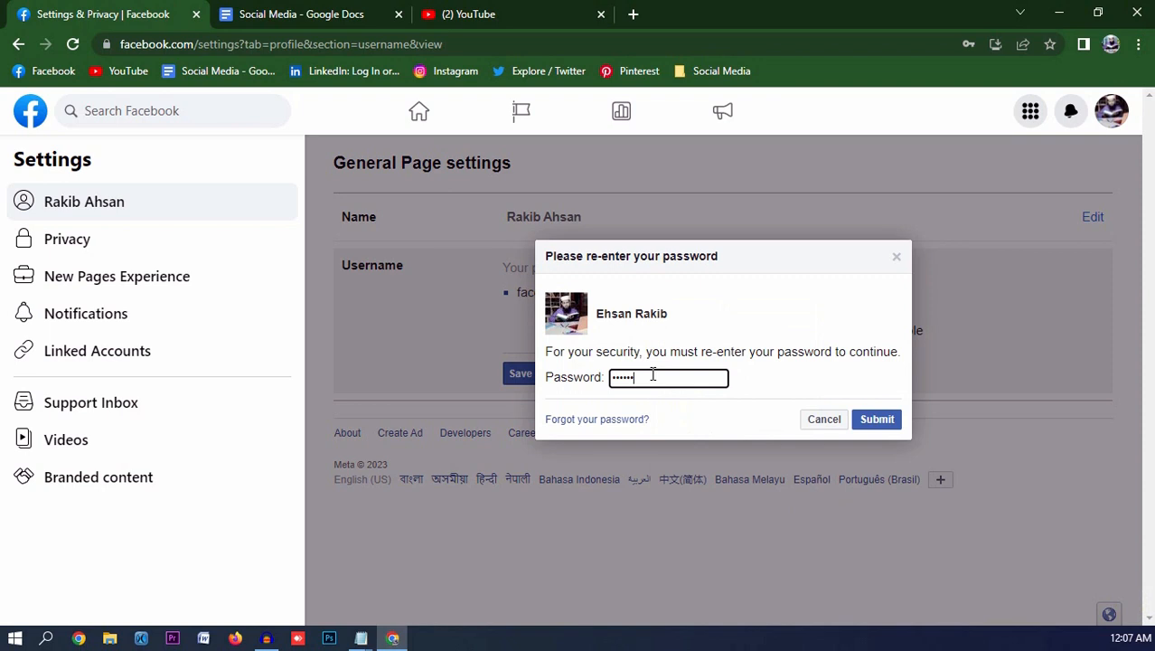
pyautogui.click(874, 421)
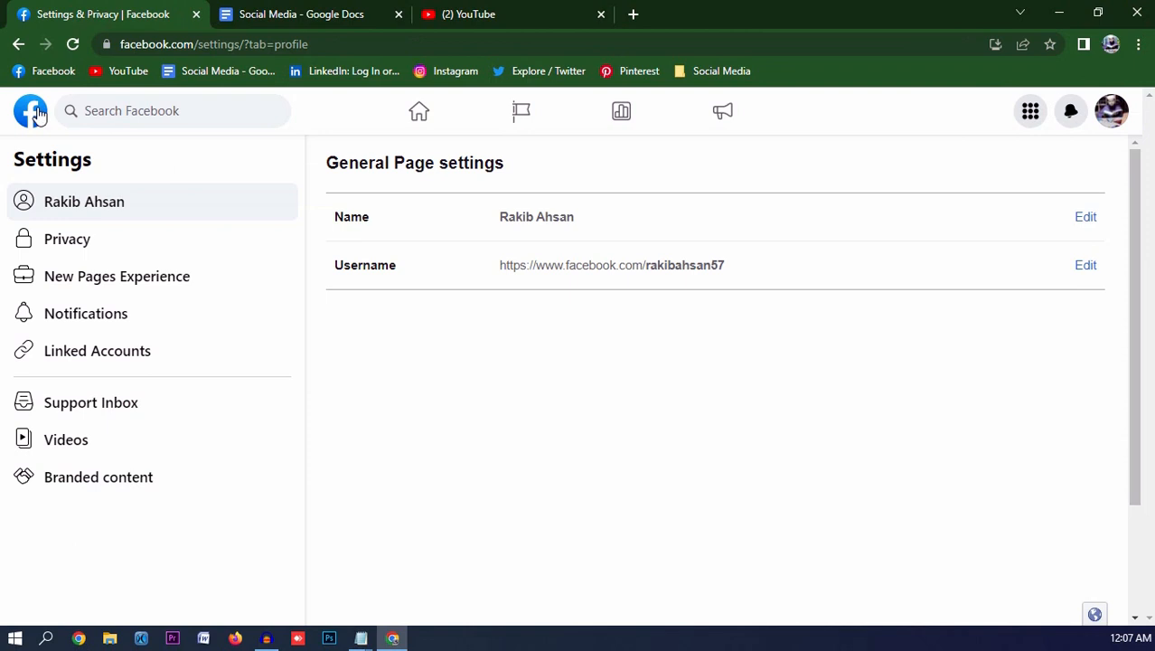
# - Switch to the Page's own profile from the Account menu and close the Default audience prompt
pyautogui.click(1113, 112)
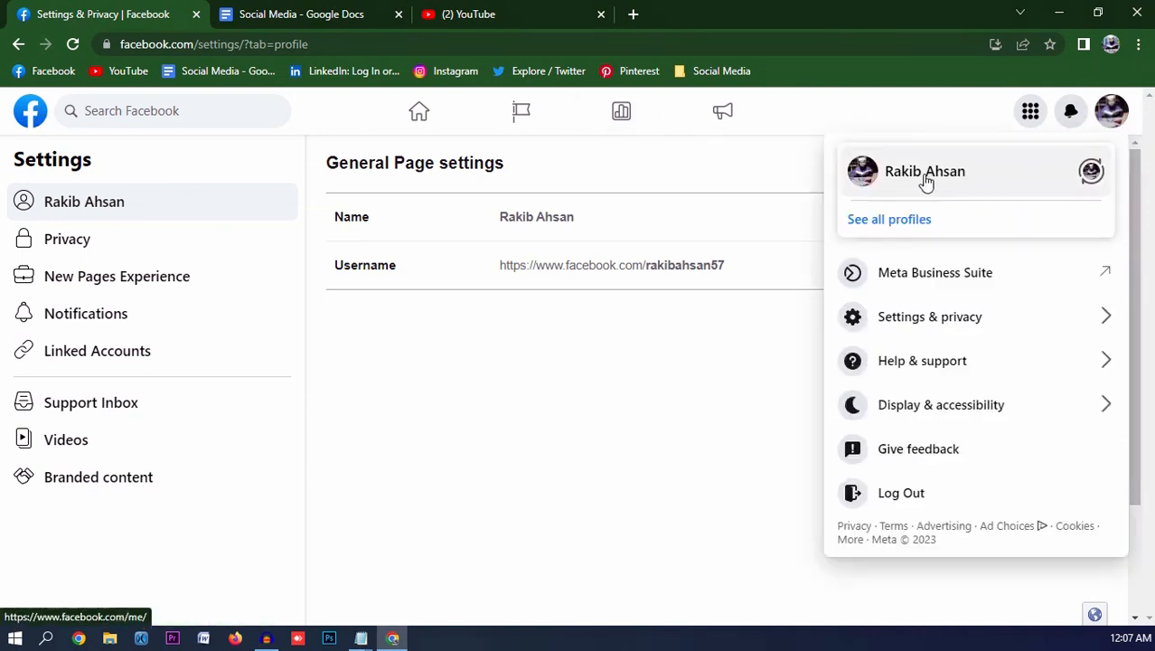
pyautogui.click(925, 181)
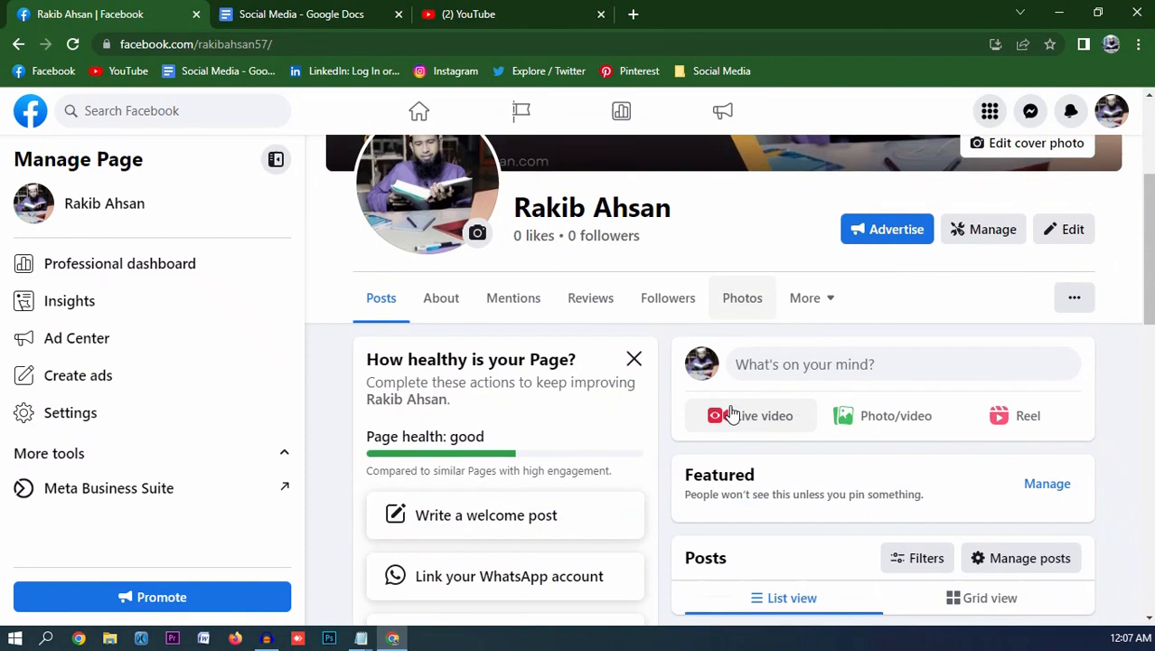
pyautogui.click(862, 416)
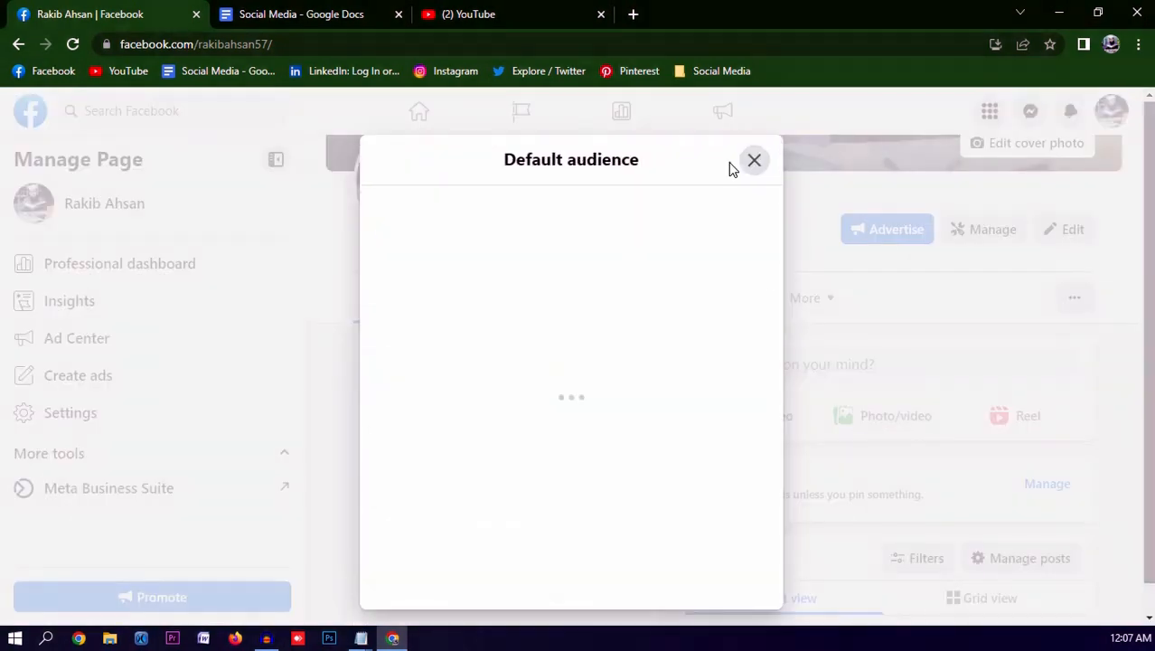
pyautogui.click(755, 161)
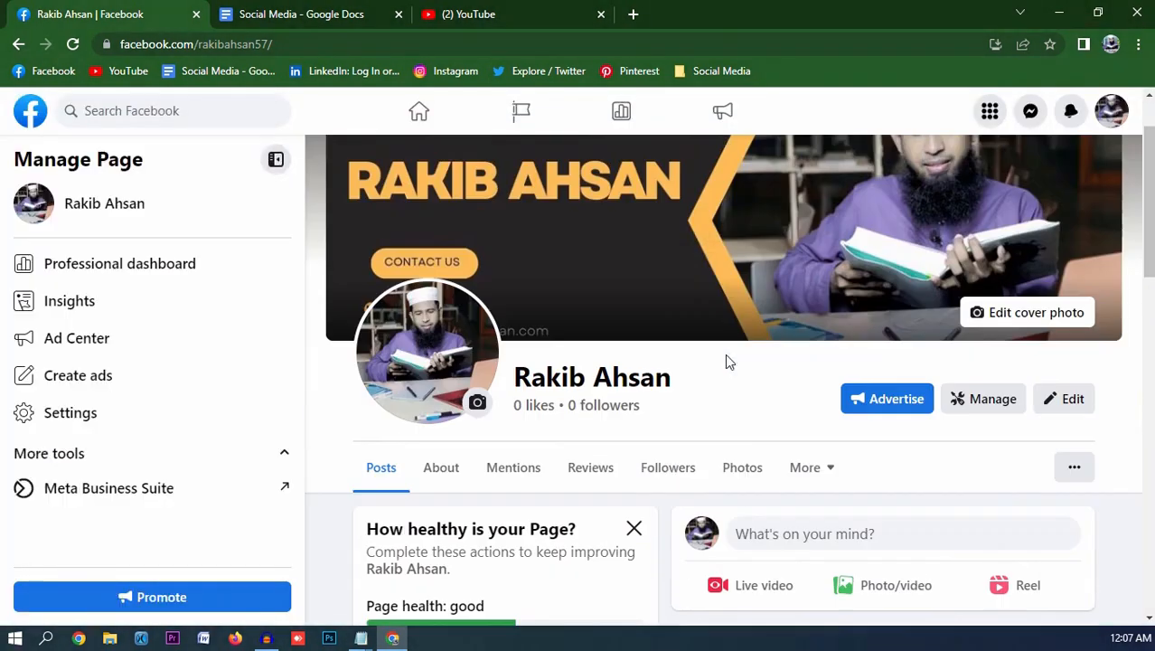